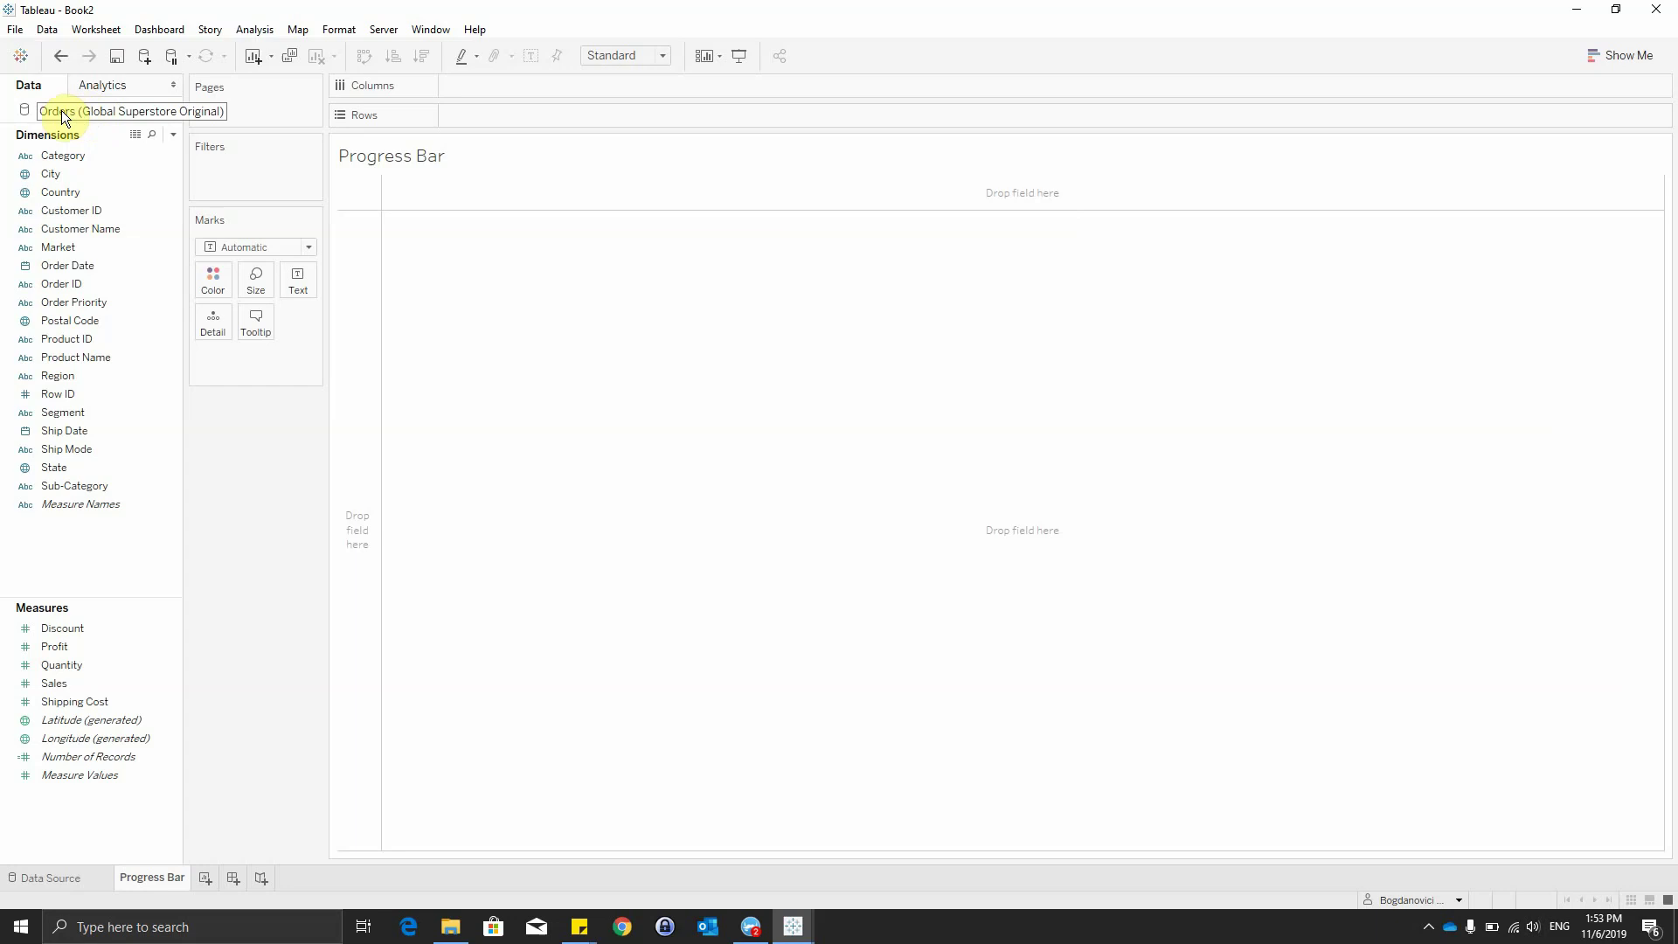
Create a Float parameter named Target with a current value of 1.
left_click(173, 134)
left_click(143, 169)
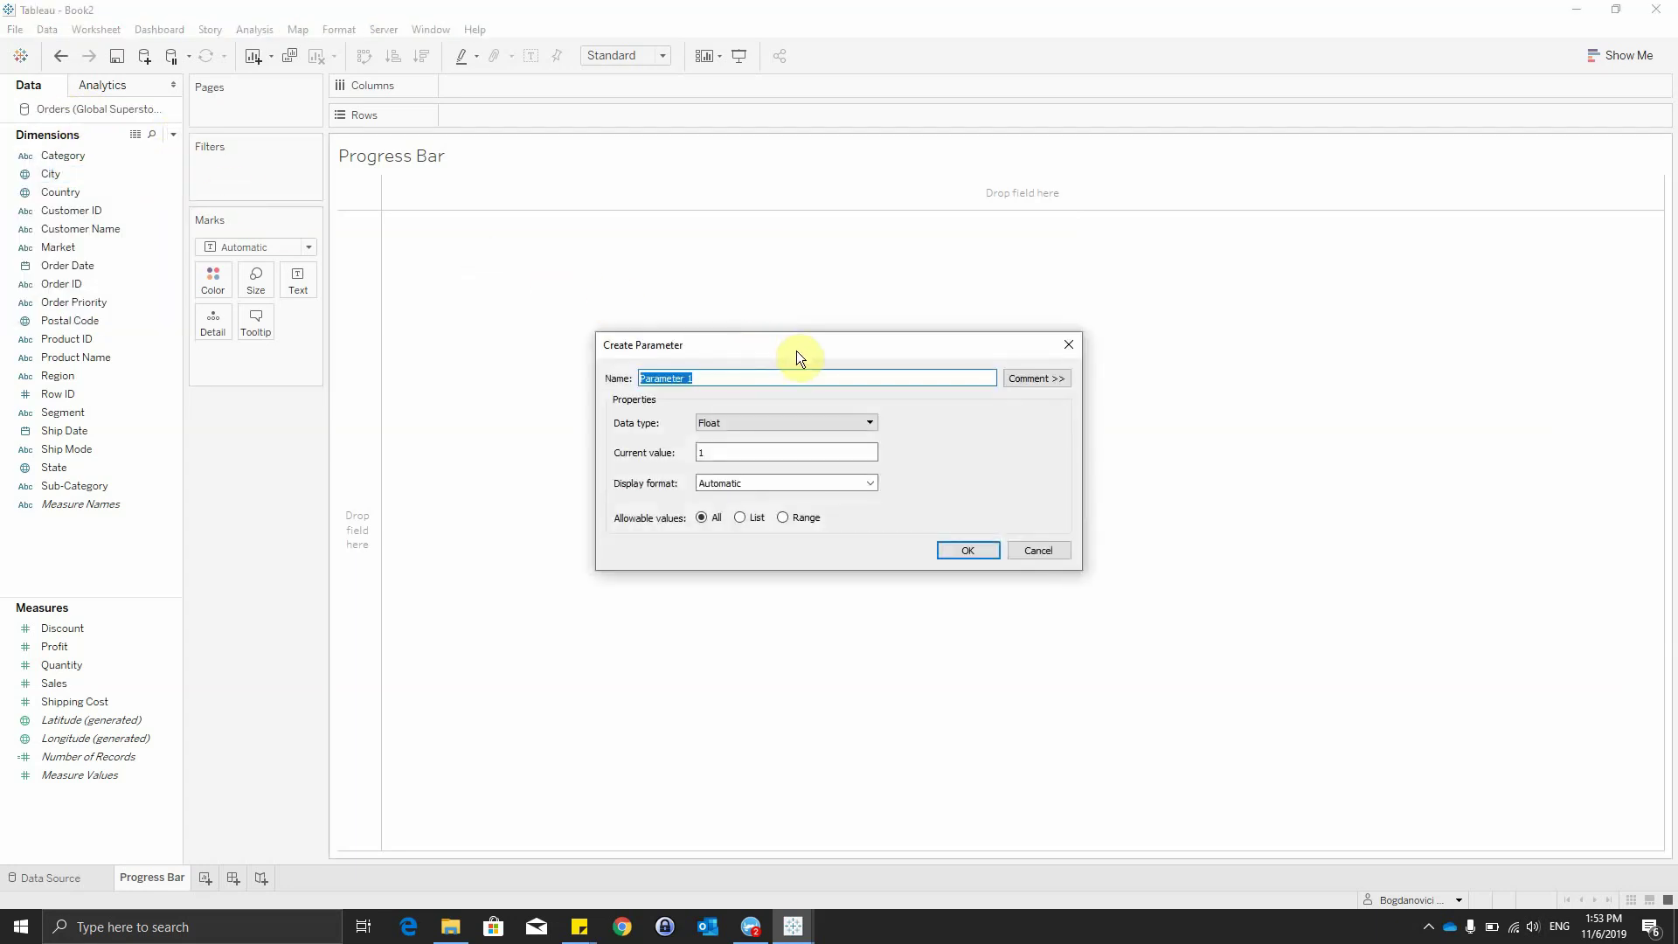
type("Target")
left_click(967, 548)
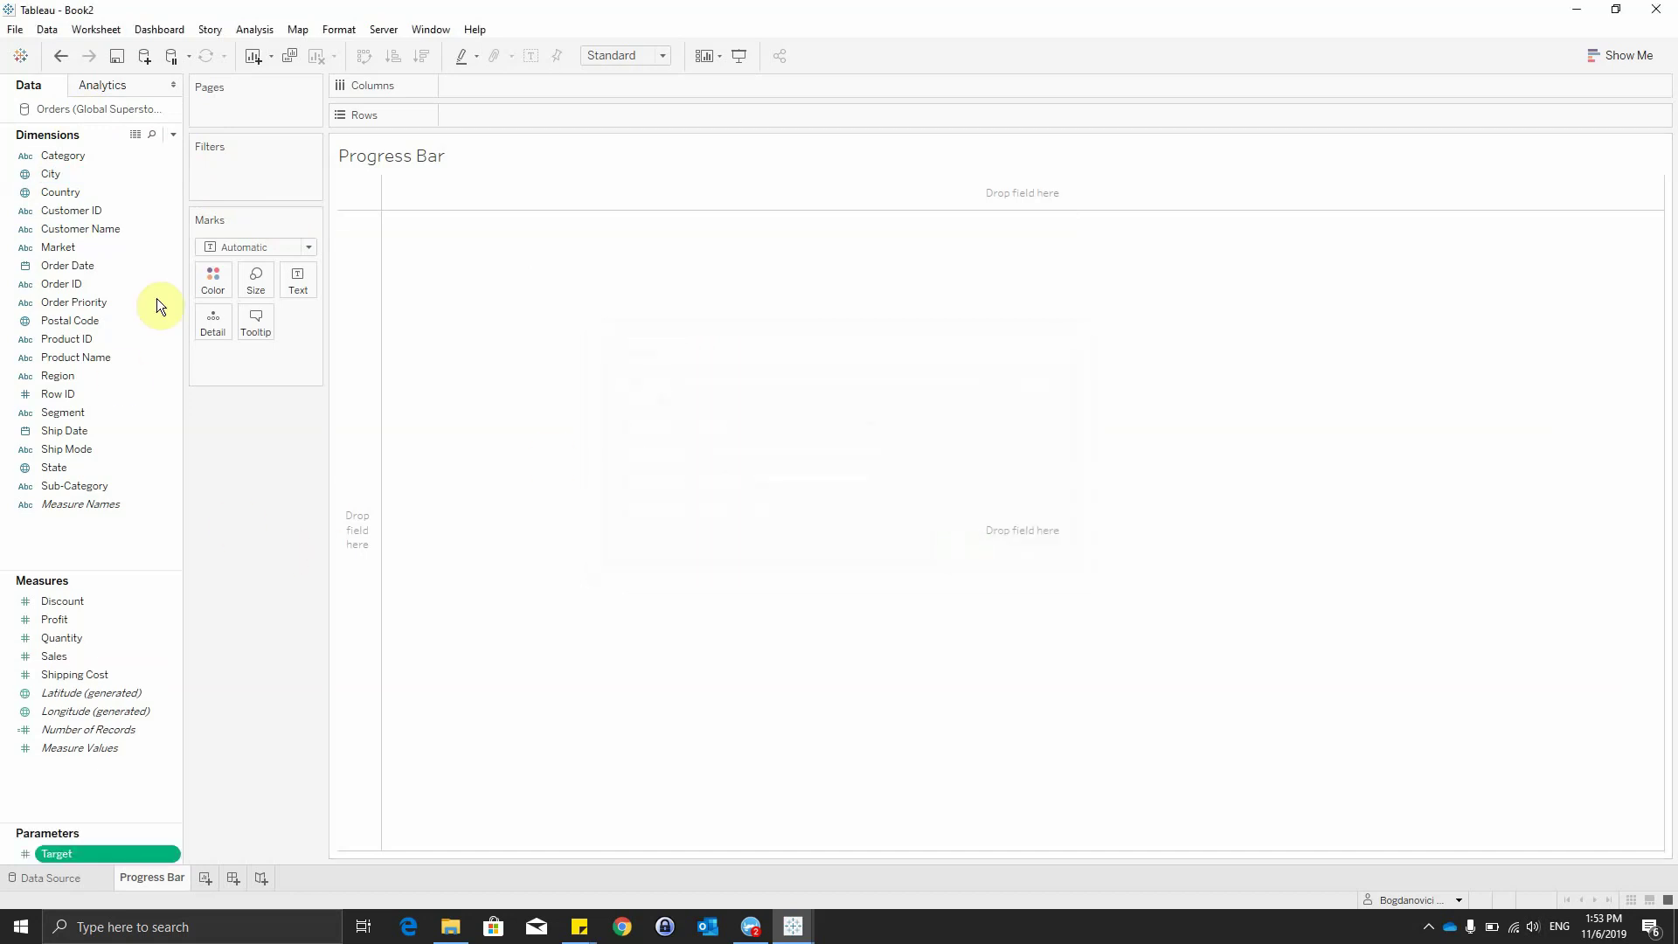
Start a new calculated field named Profit Ratio.
left_click(173, 134)
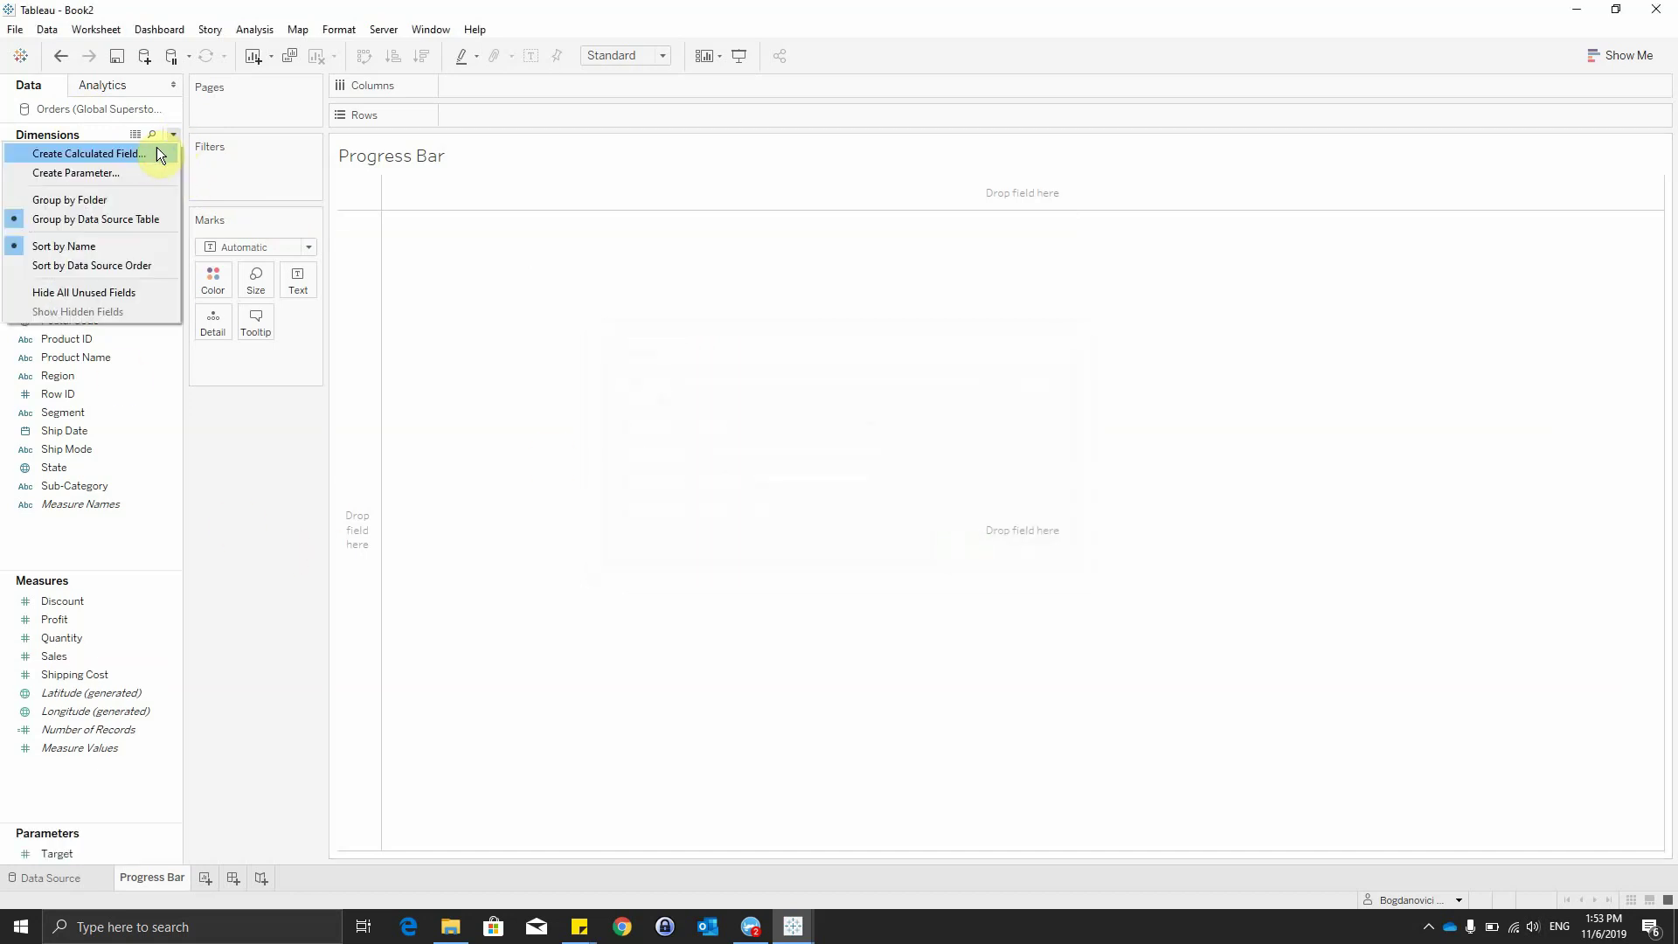
left_click(145, 159)
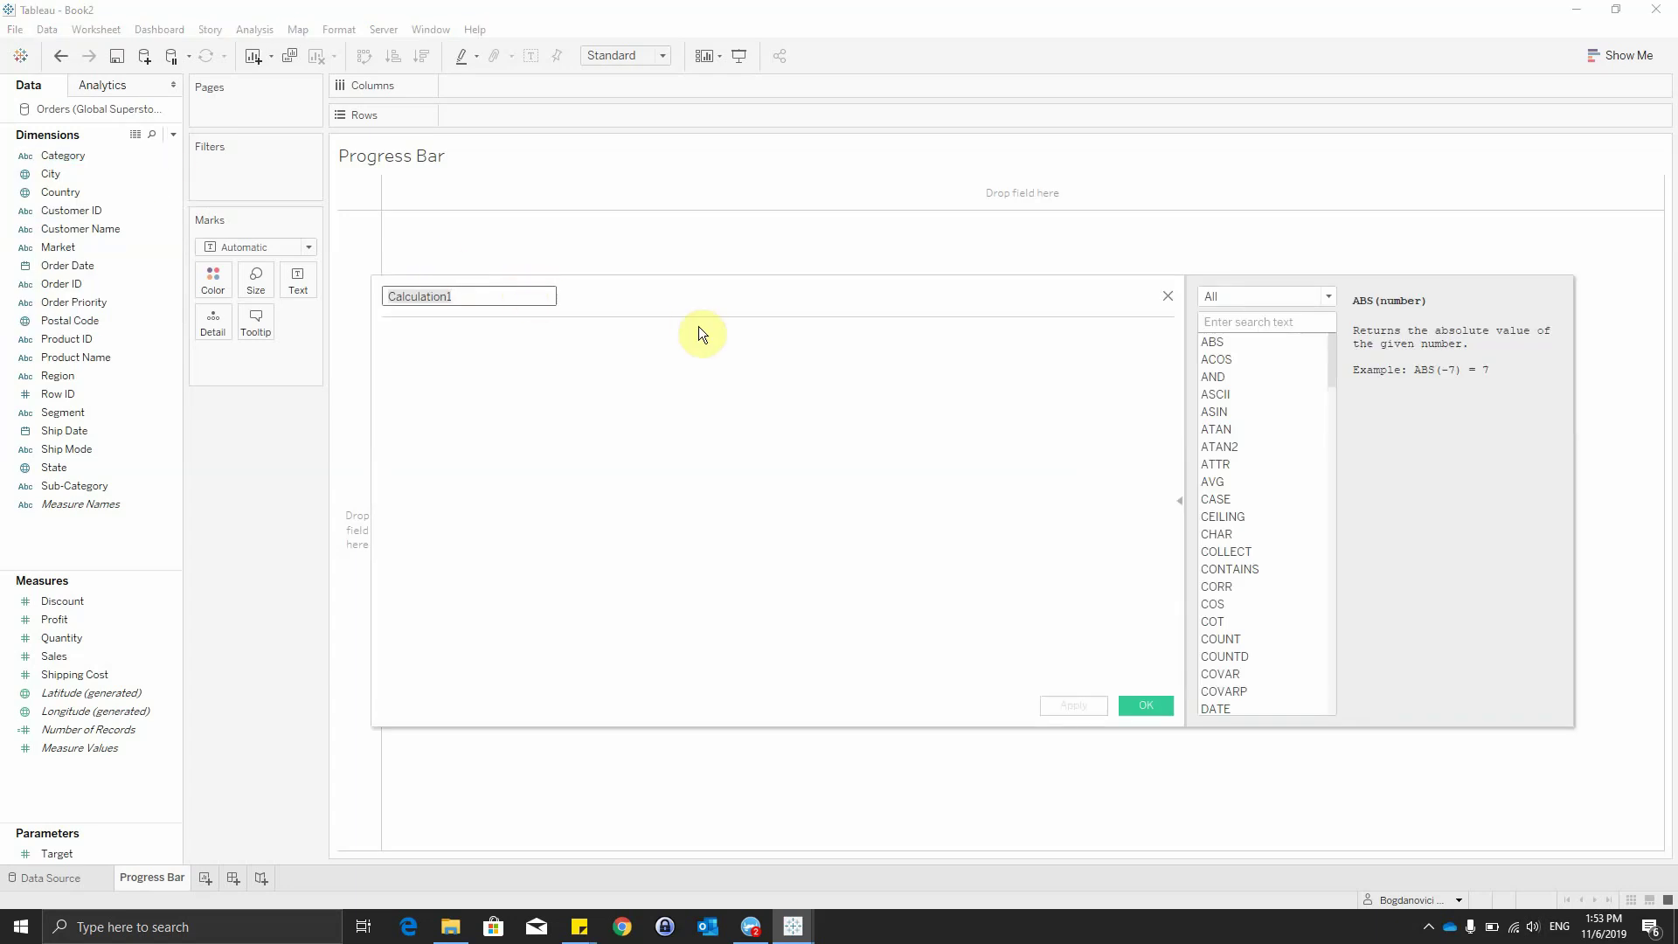
type("P")
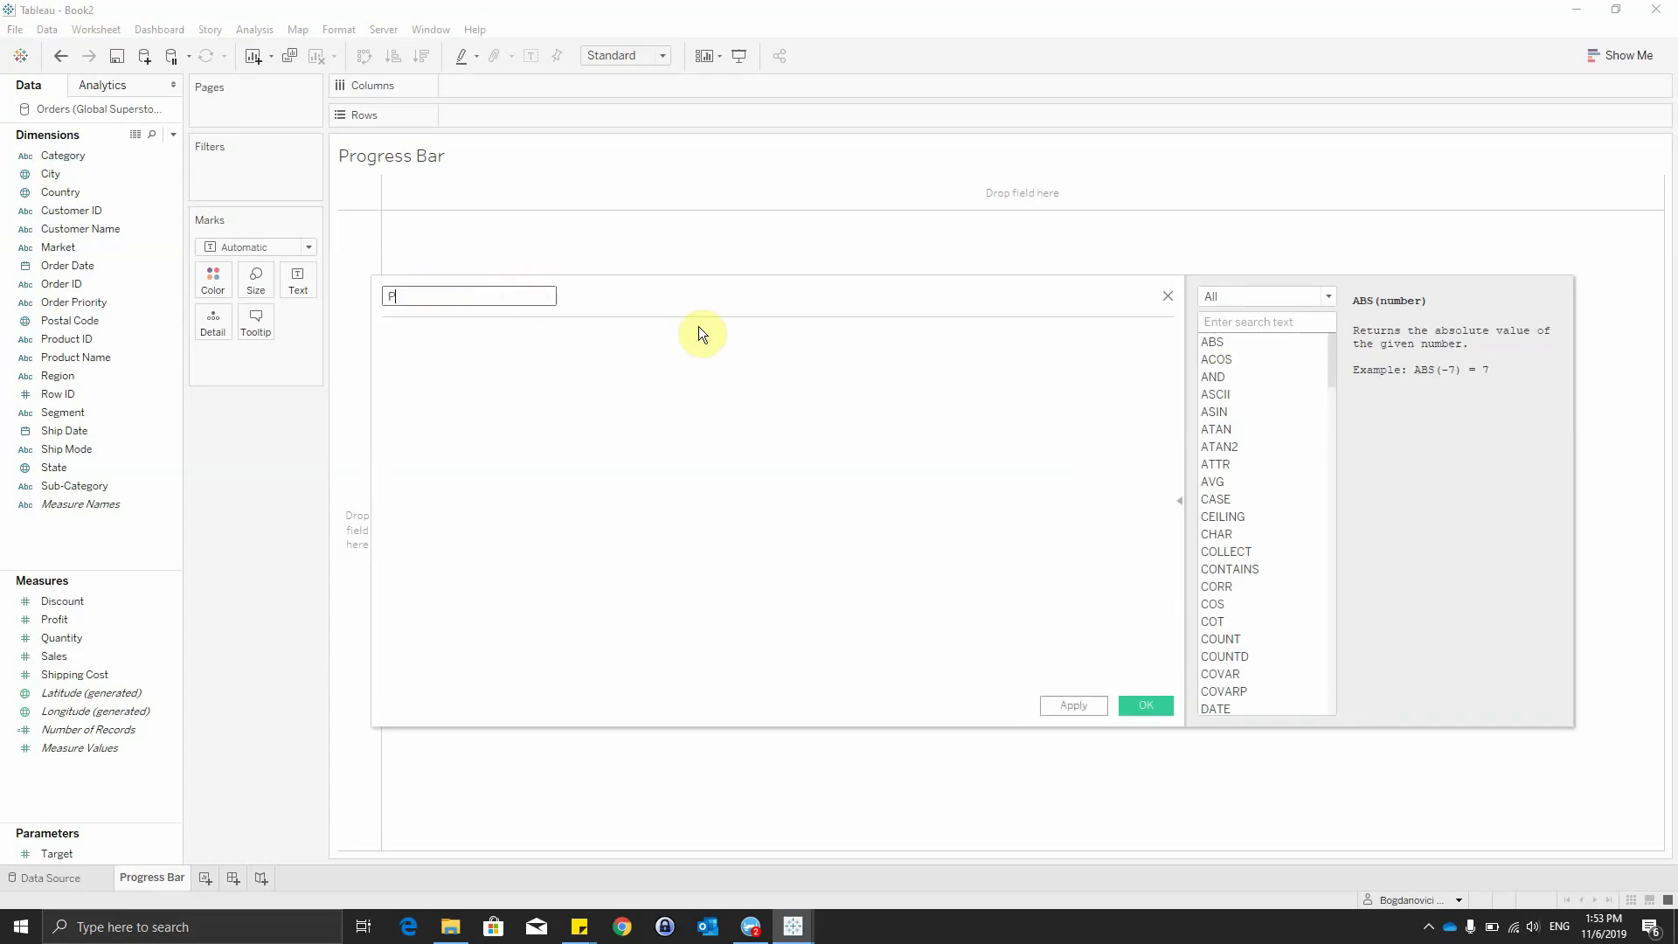
type("rofit Ratio")
key("Tab")
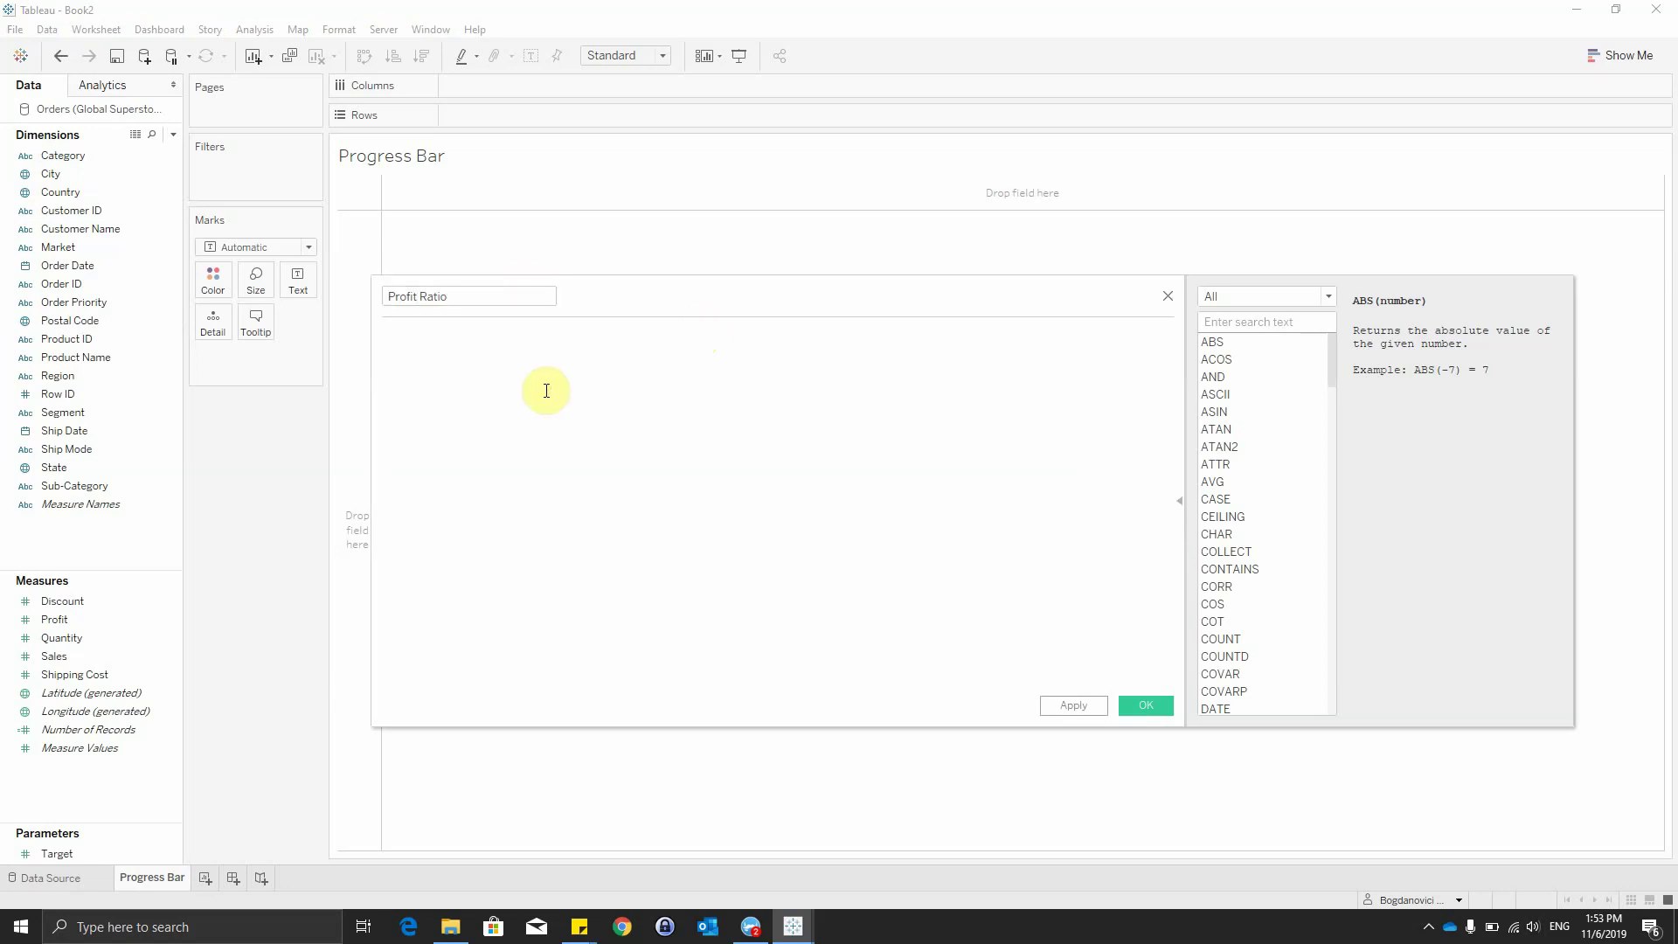
Enter the formula SUM([Profit])/SUM([Sales]) and save the calculation.
type("SUM(")
key("Return")
type("Pro")
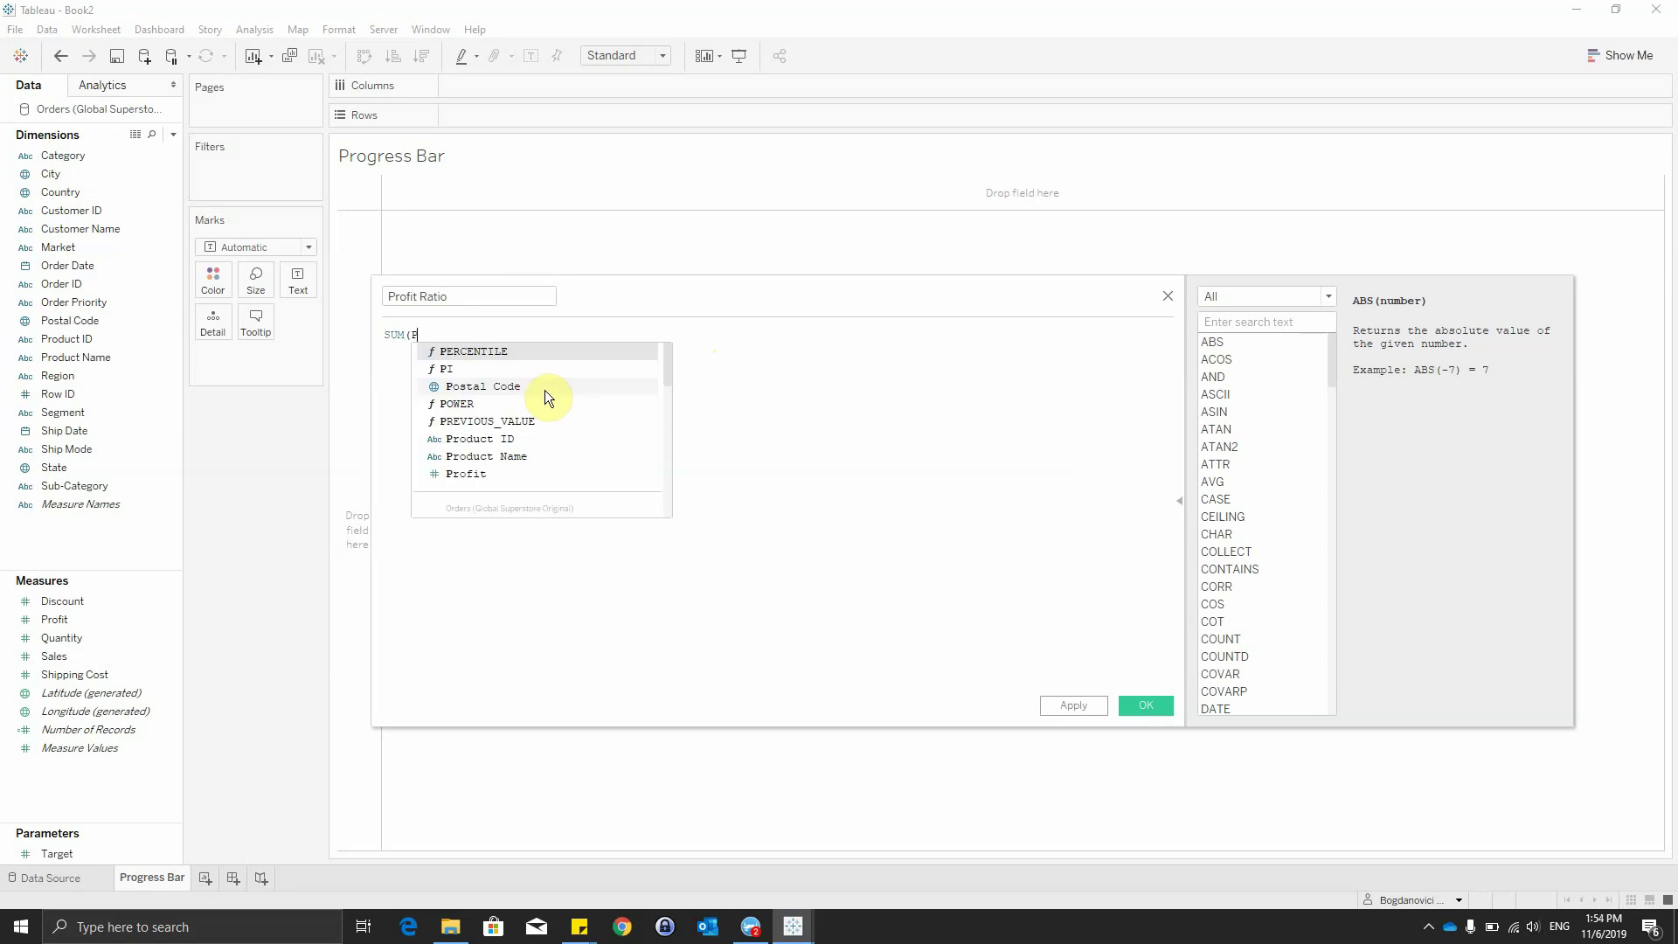
left_click(545, 390)
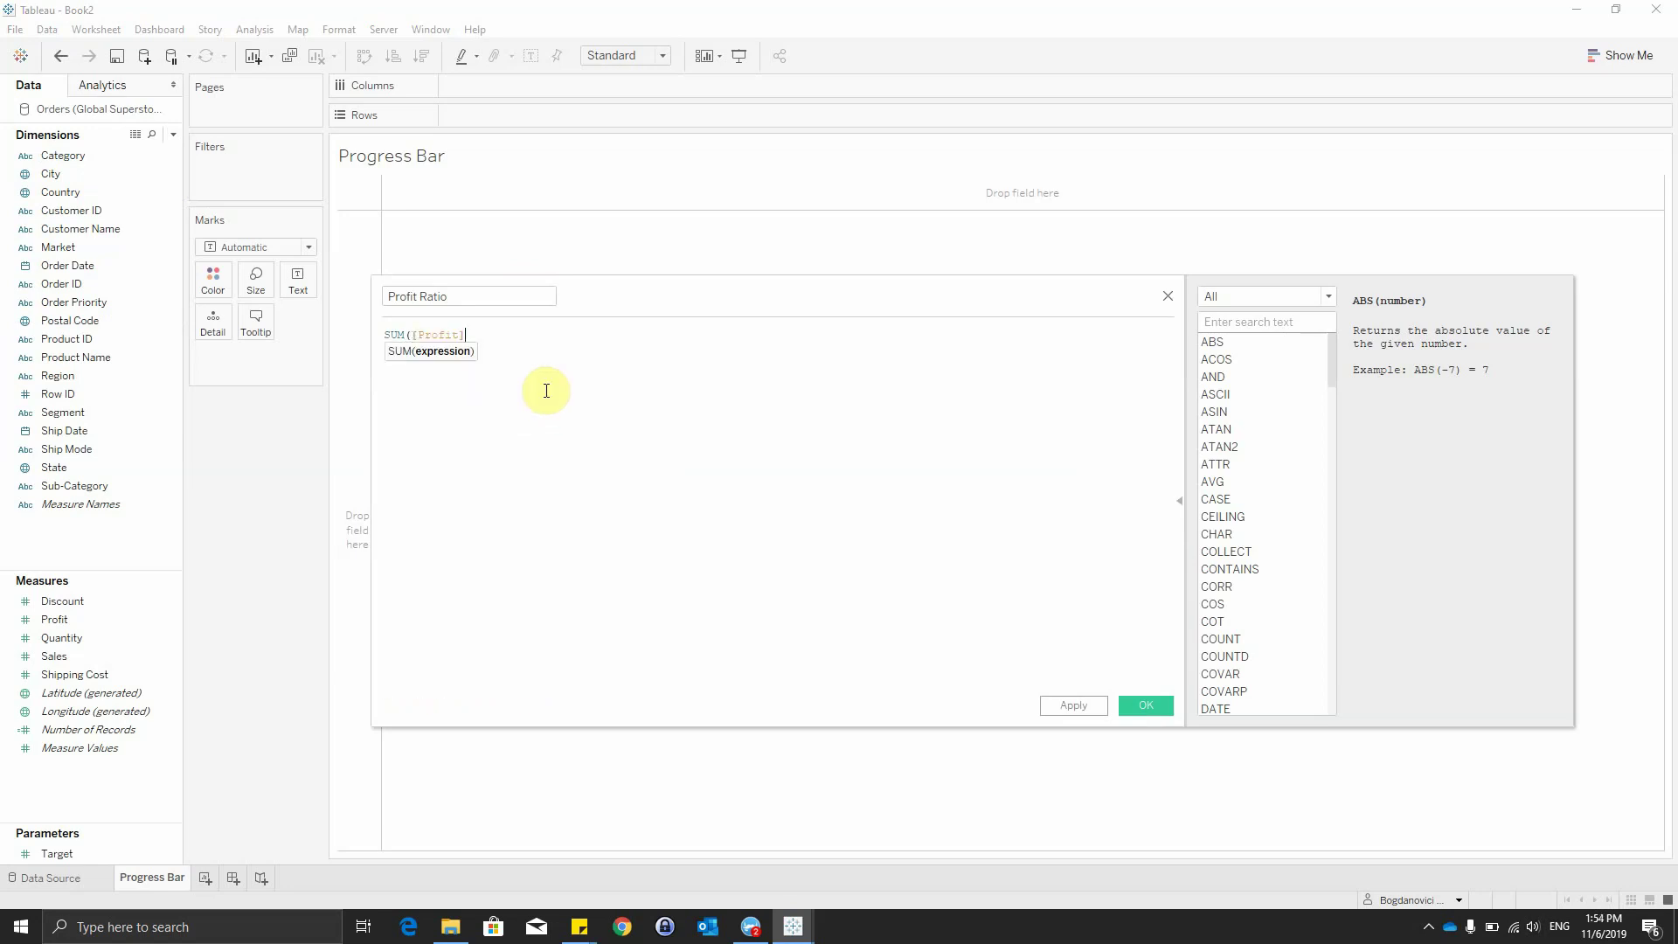
type(")/SUM")
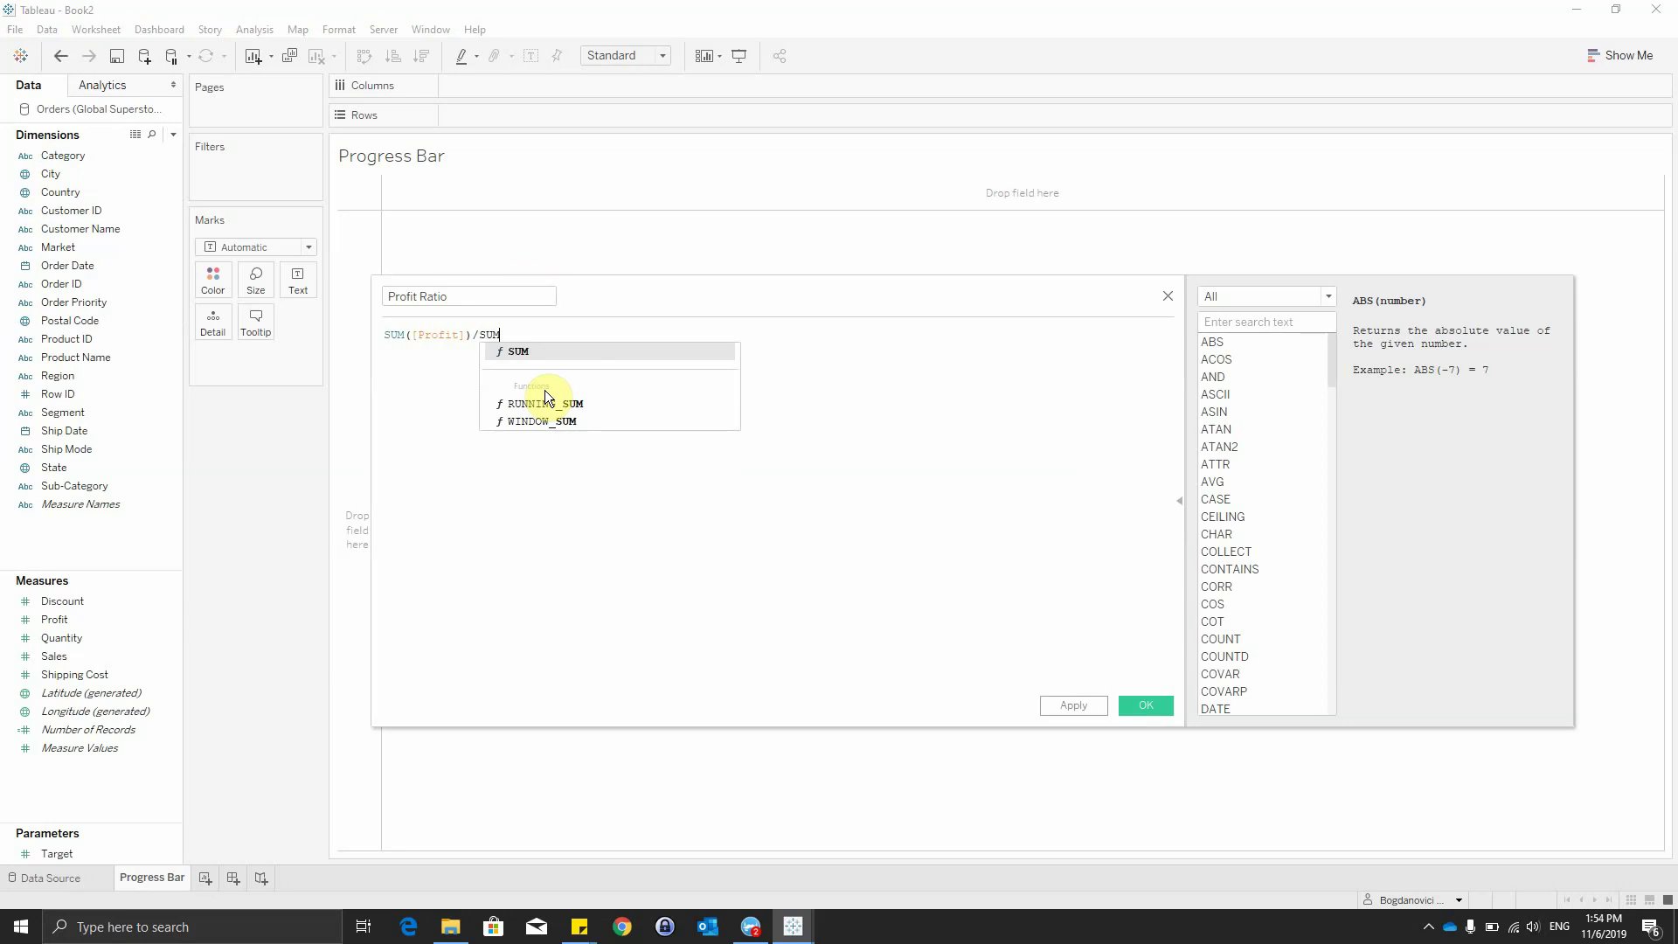
key("Return")
type("Sal)")
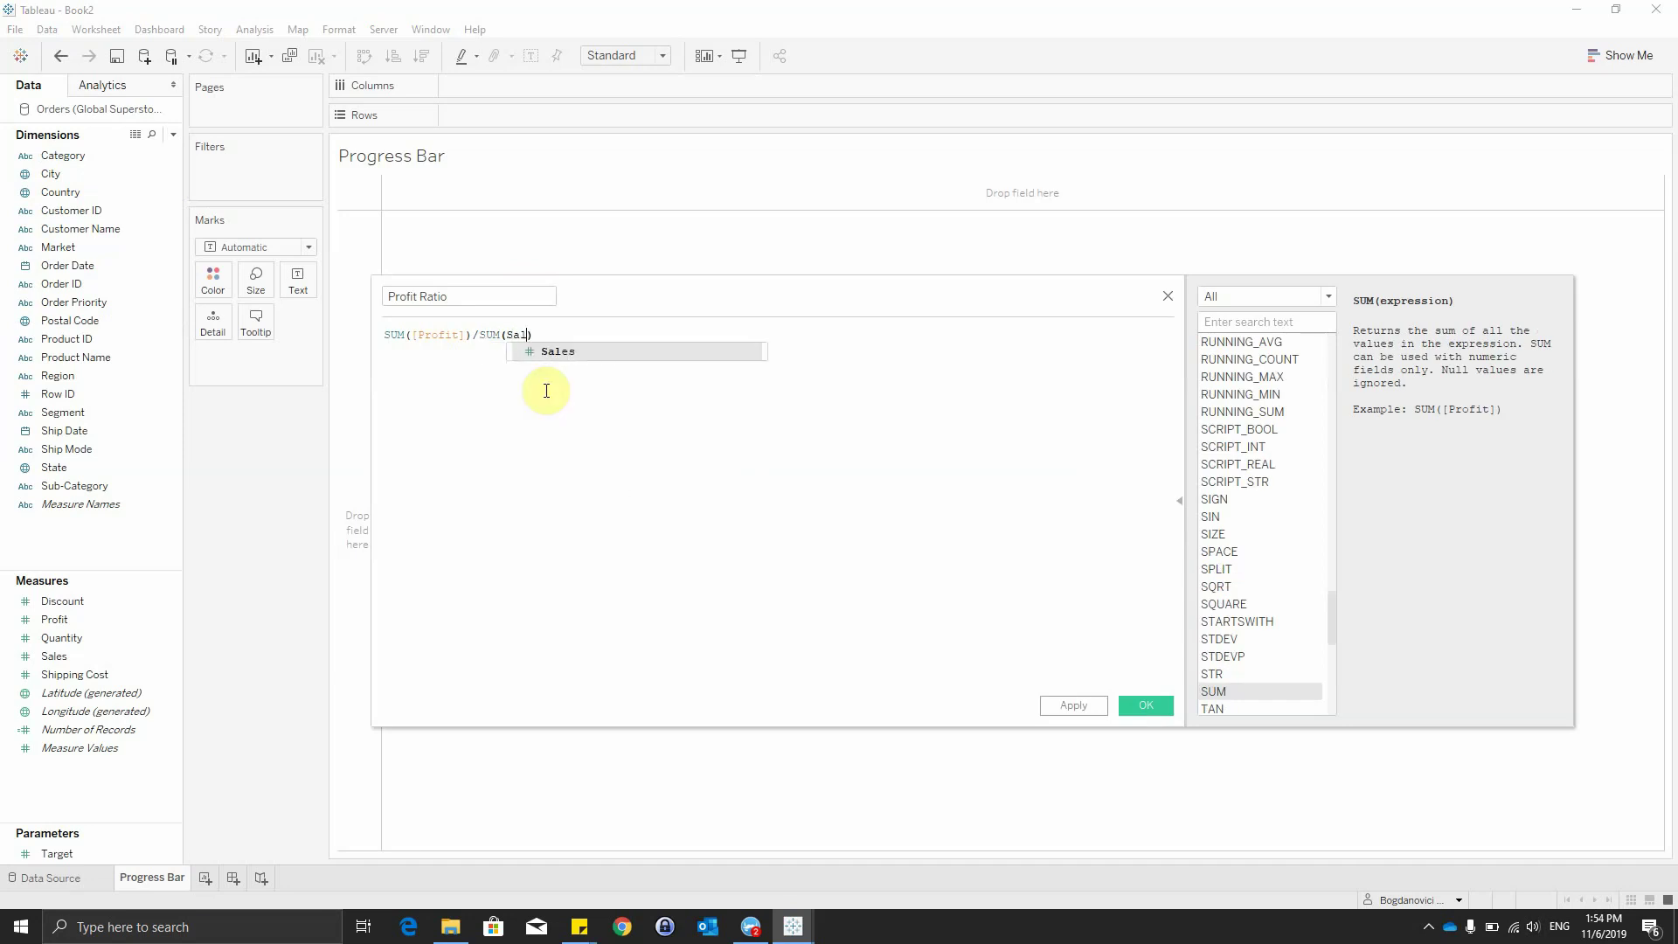
key("Return")
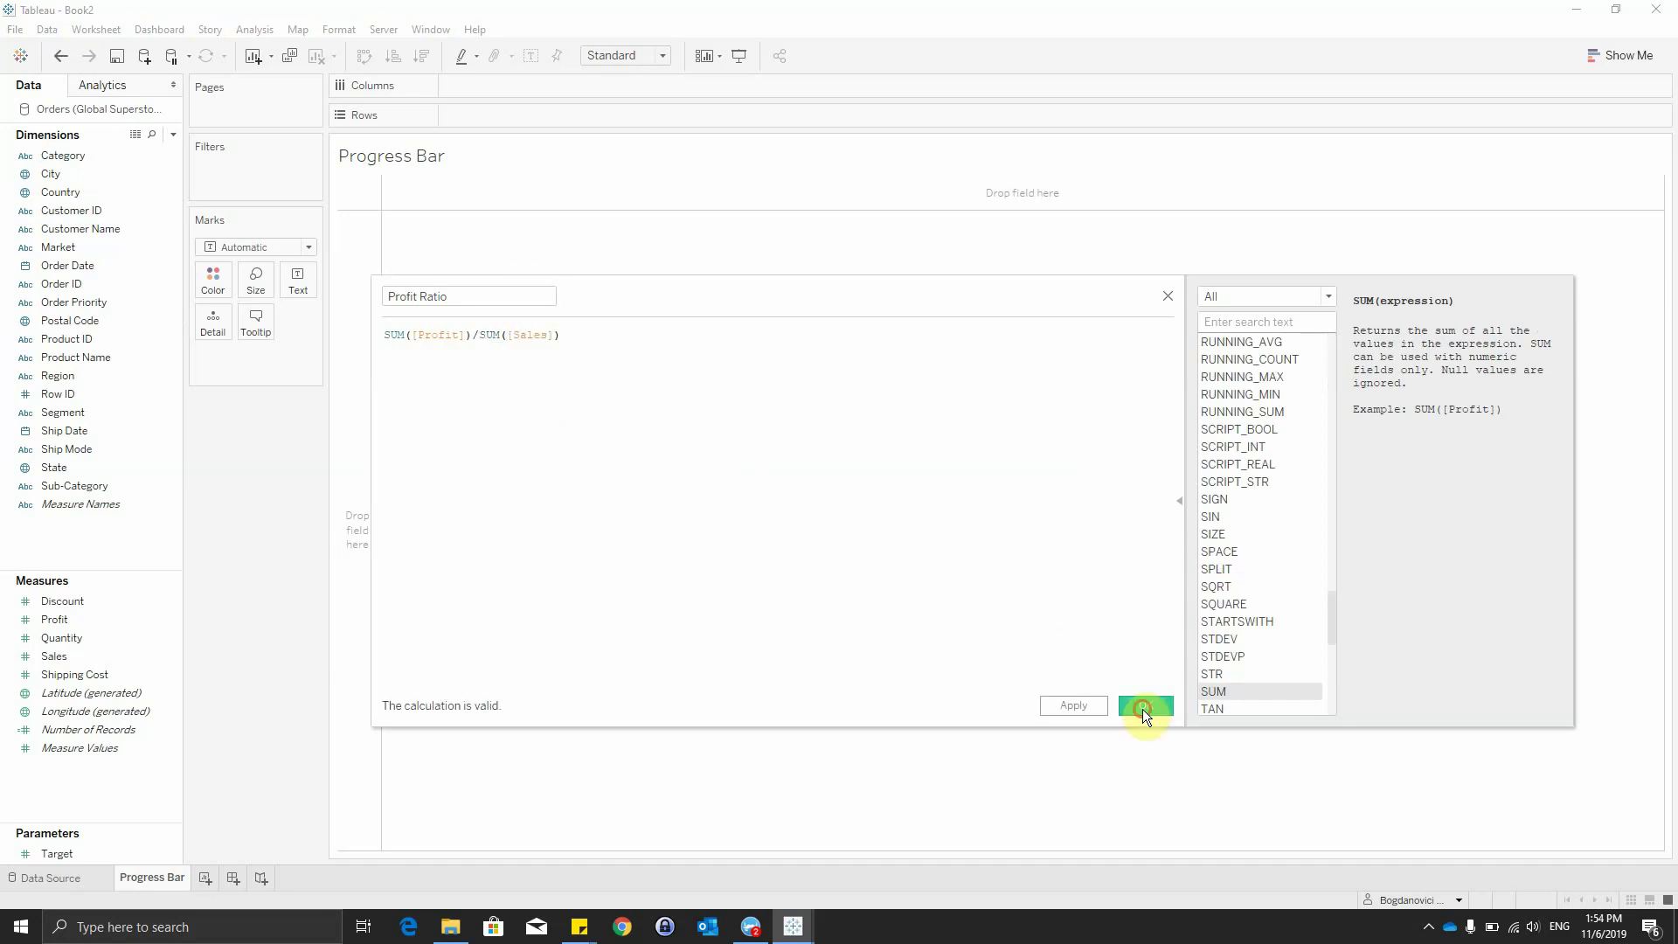
left_click(1142, 706)
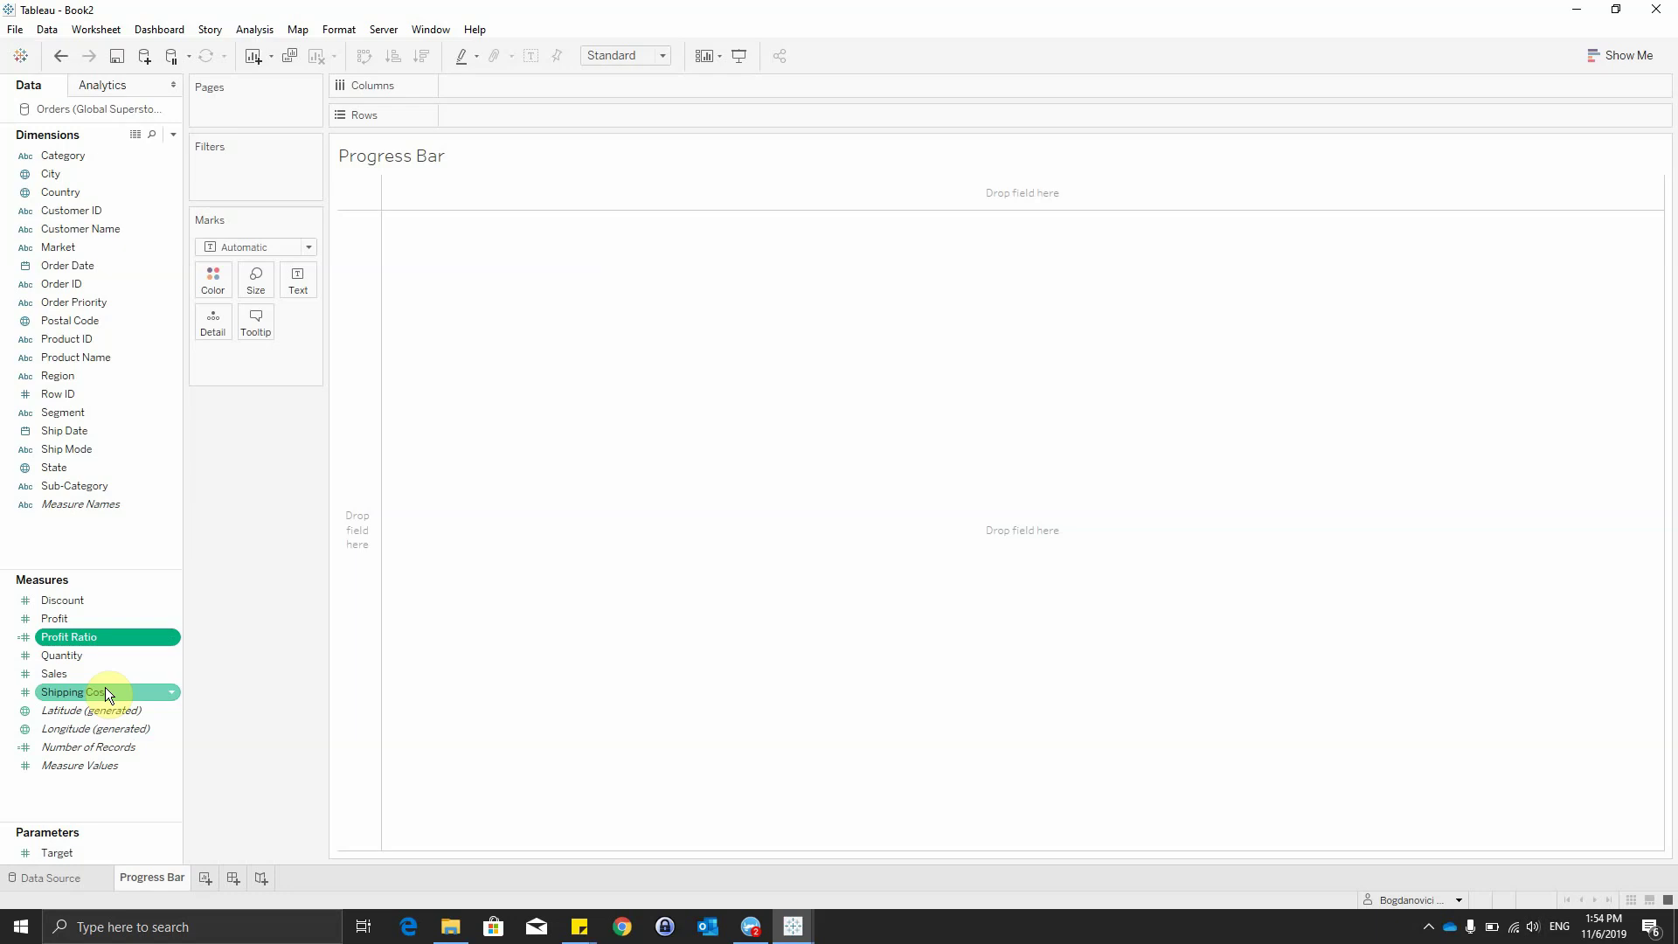
Place Profit Ratio and Target on Columns and combine them as a dual axis.
left_click_drag(63, 635, 500, 85)
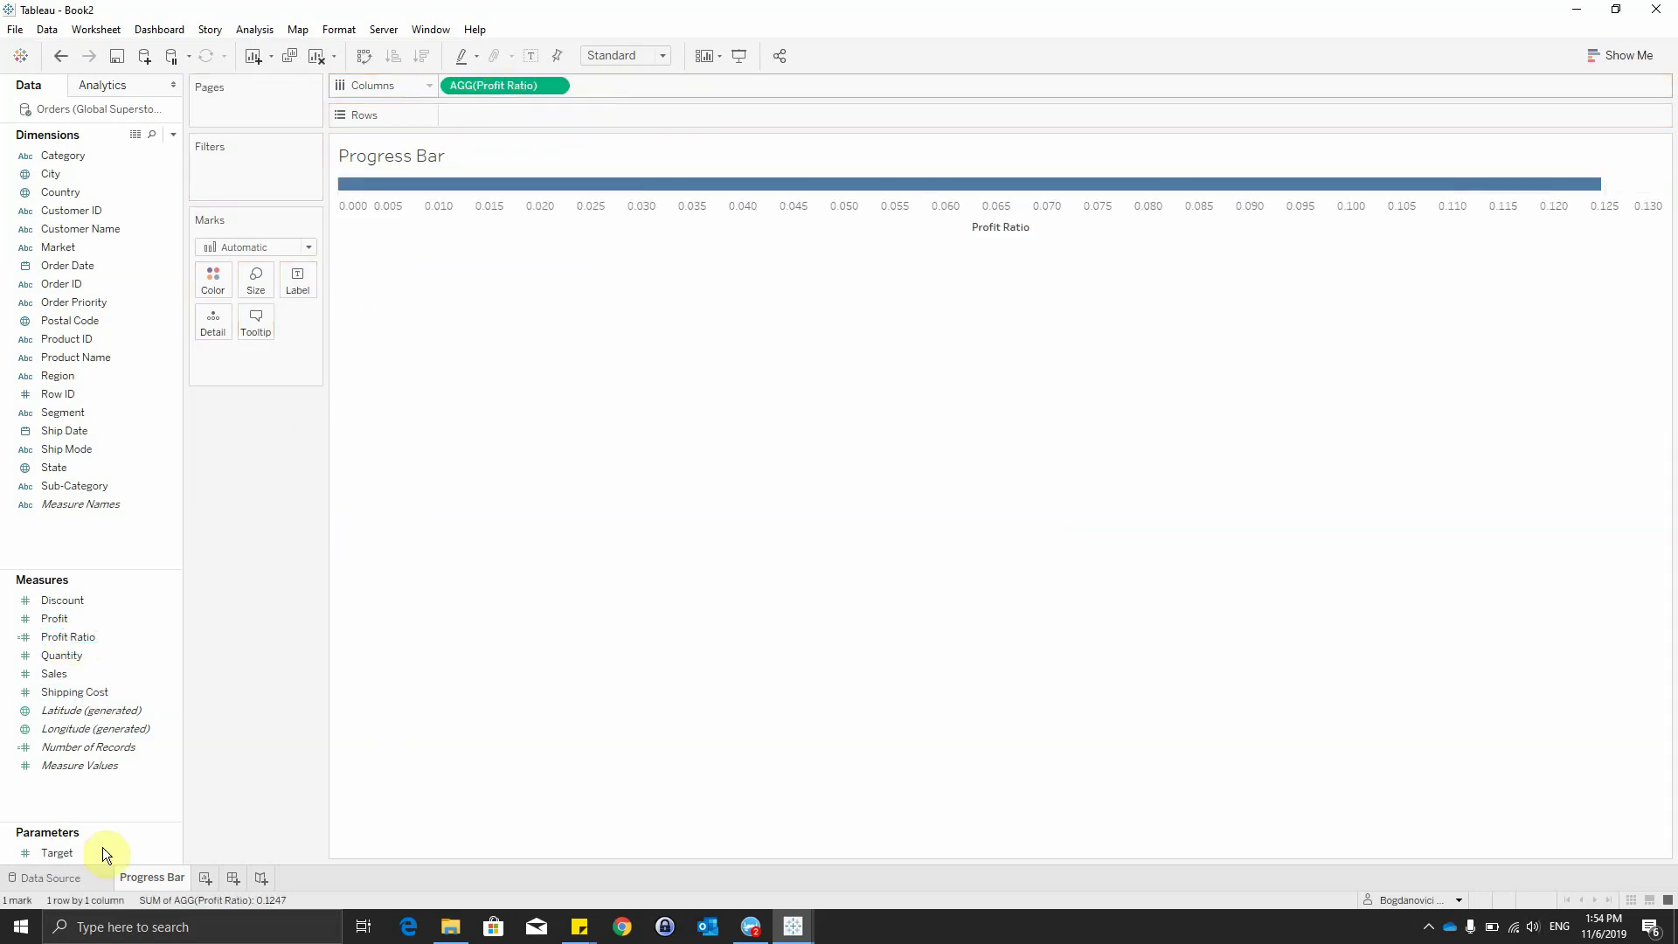
left_click_drag(57, 853, 452, 91)
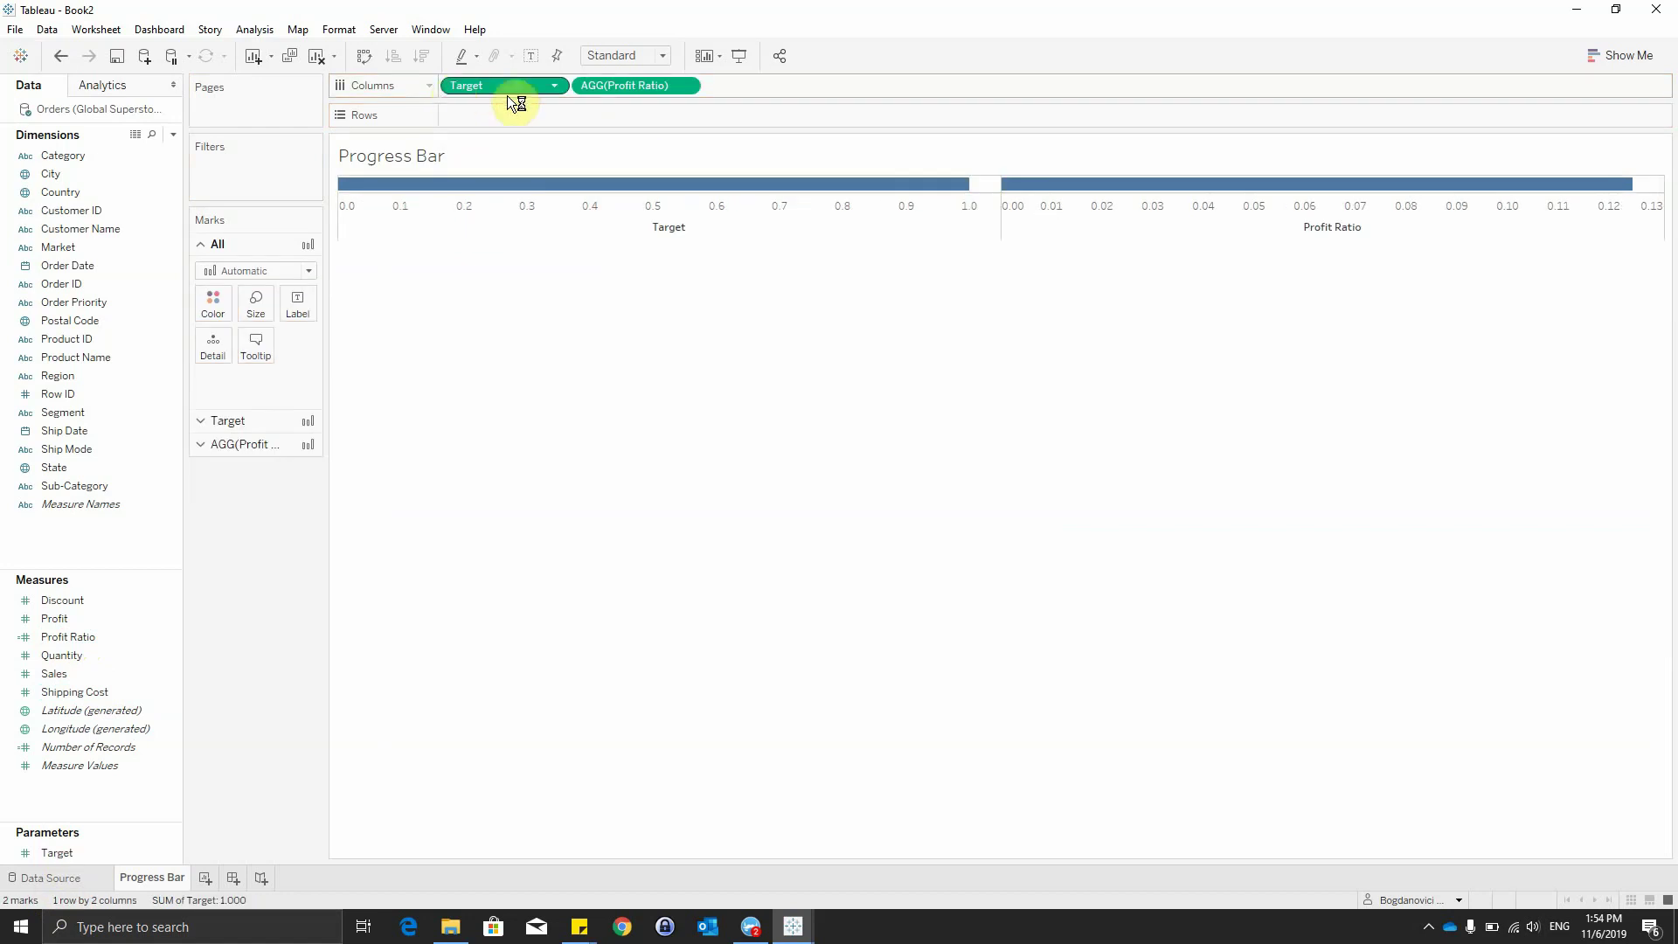
left_click(689, 86)
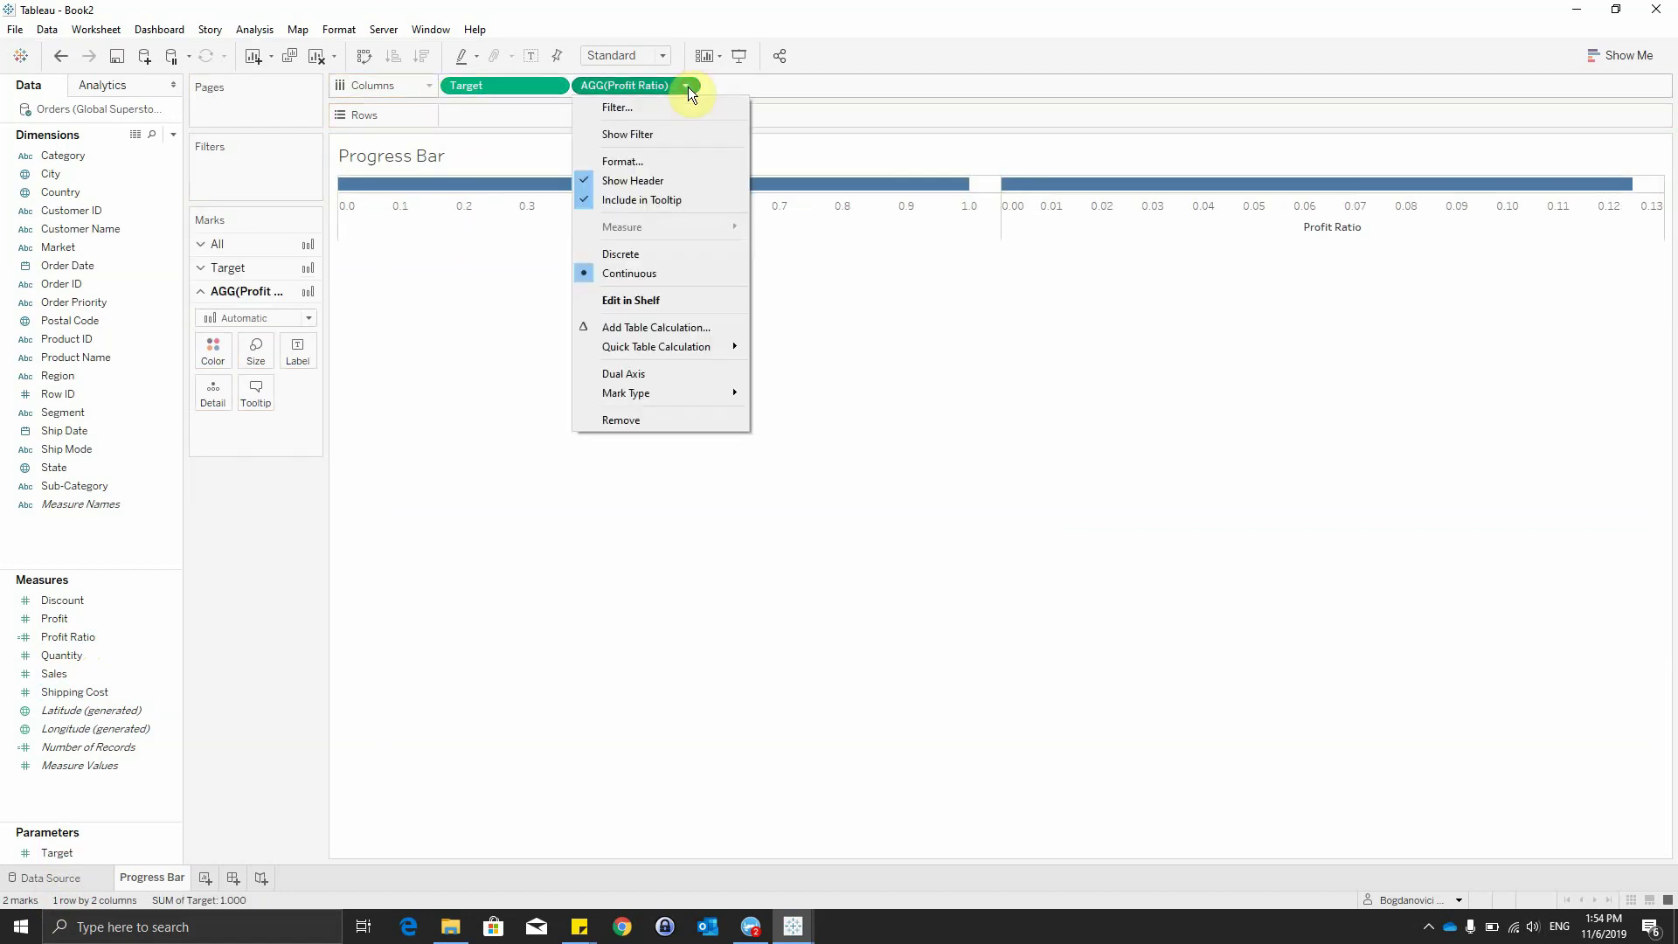
left_click(664, 374)
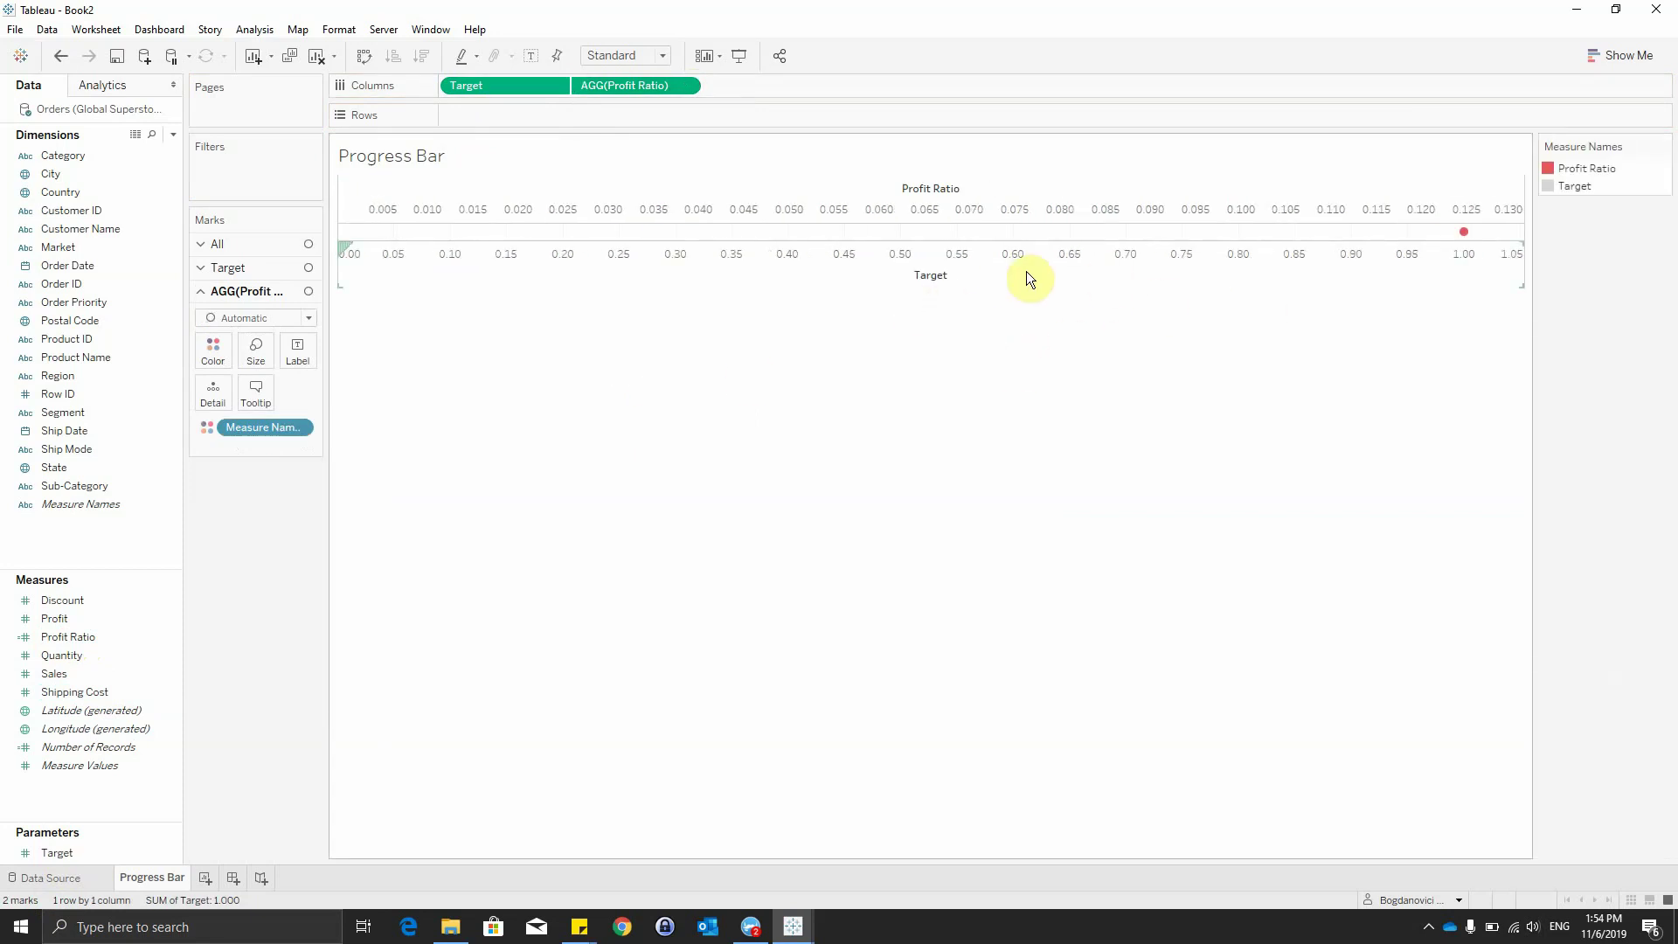
Give the Target axis a fixed range ending at 1.
right_click(817, 259)
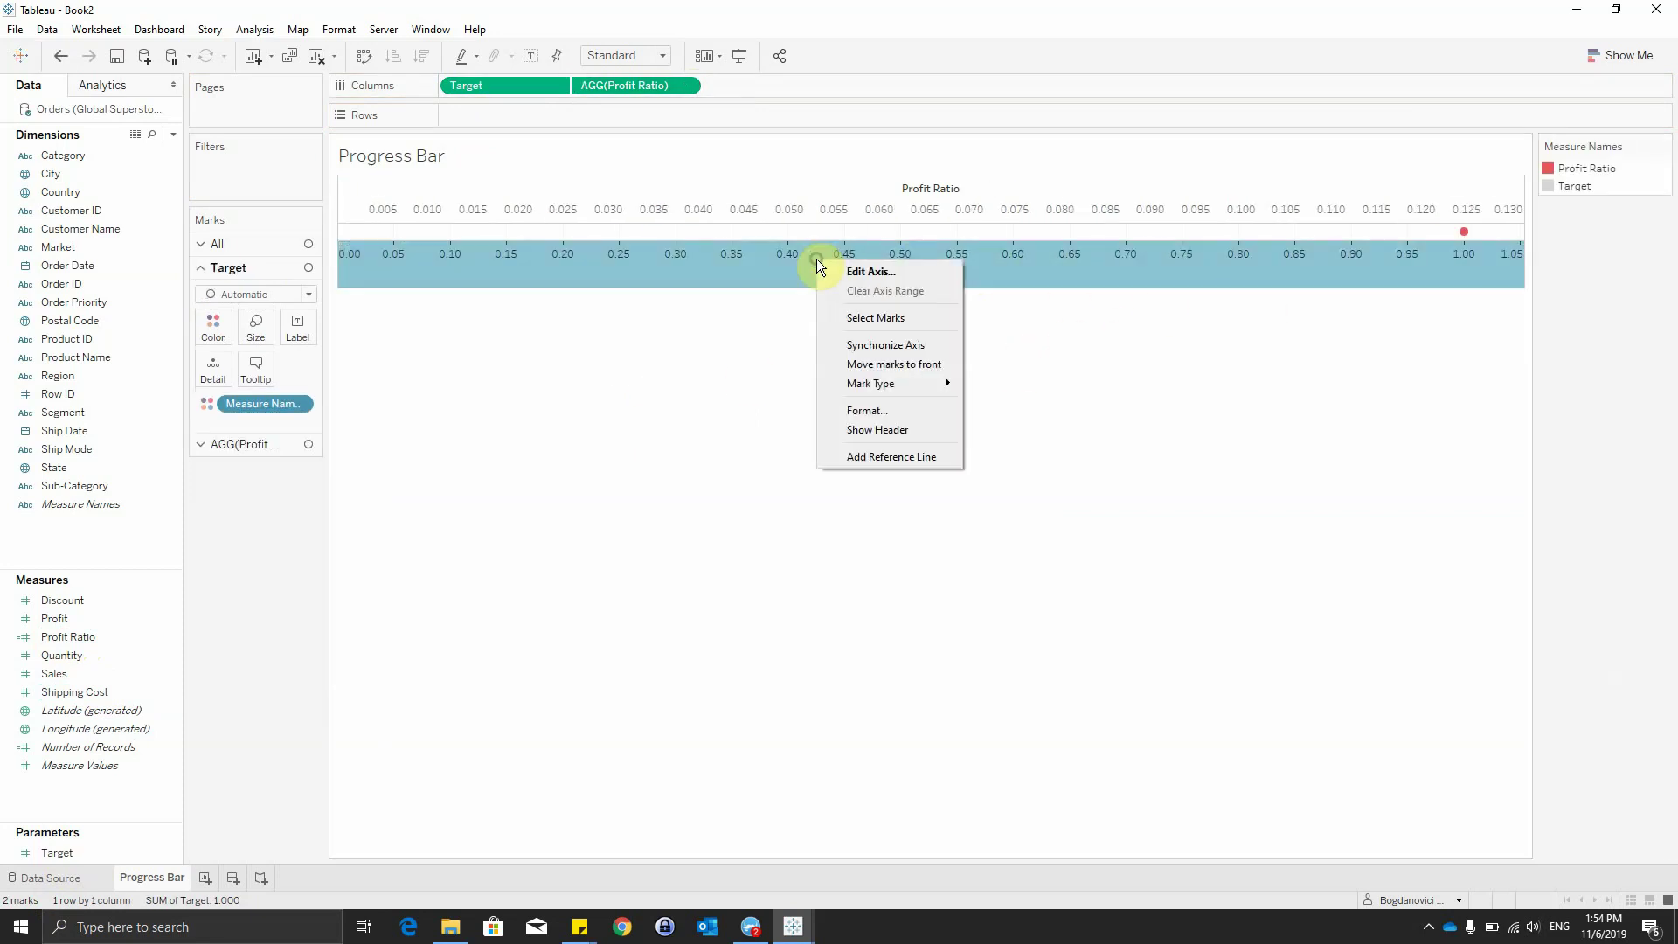
left_click(881, 273)
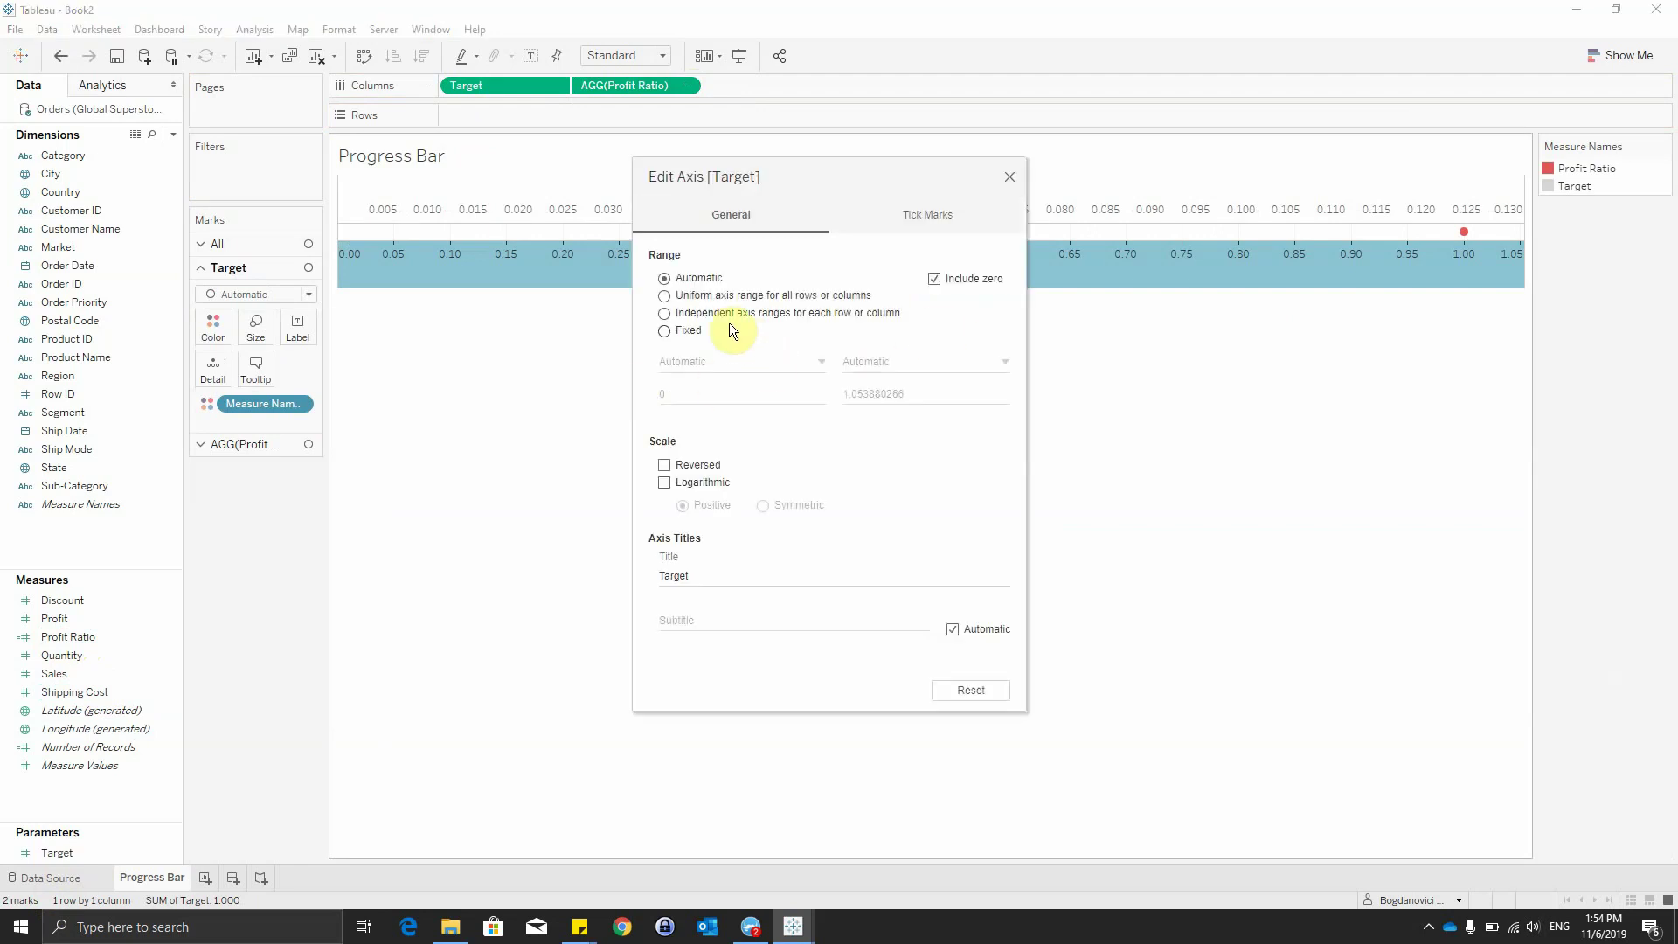
left_click(680, 331)
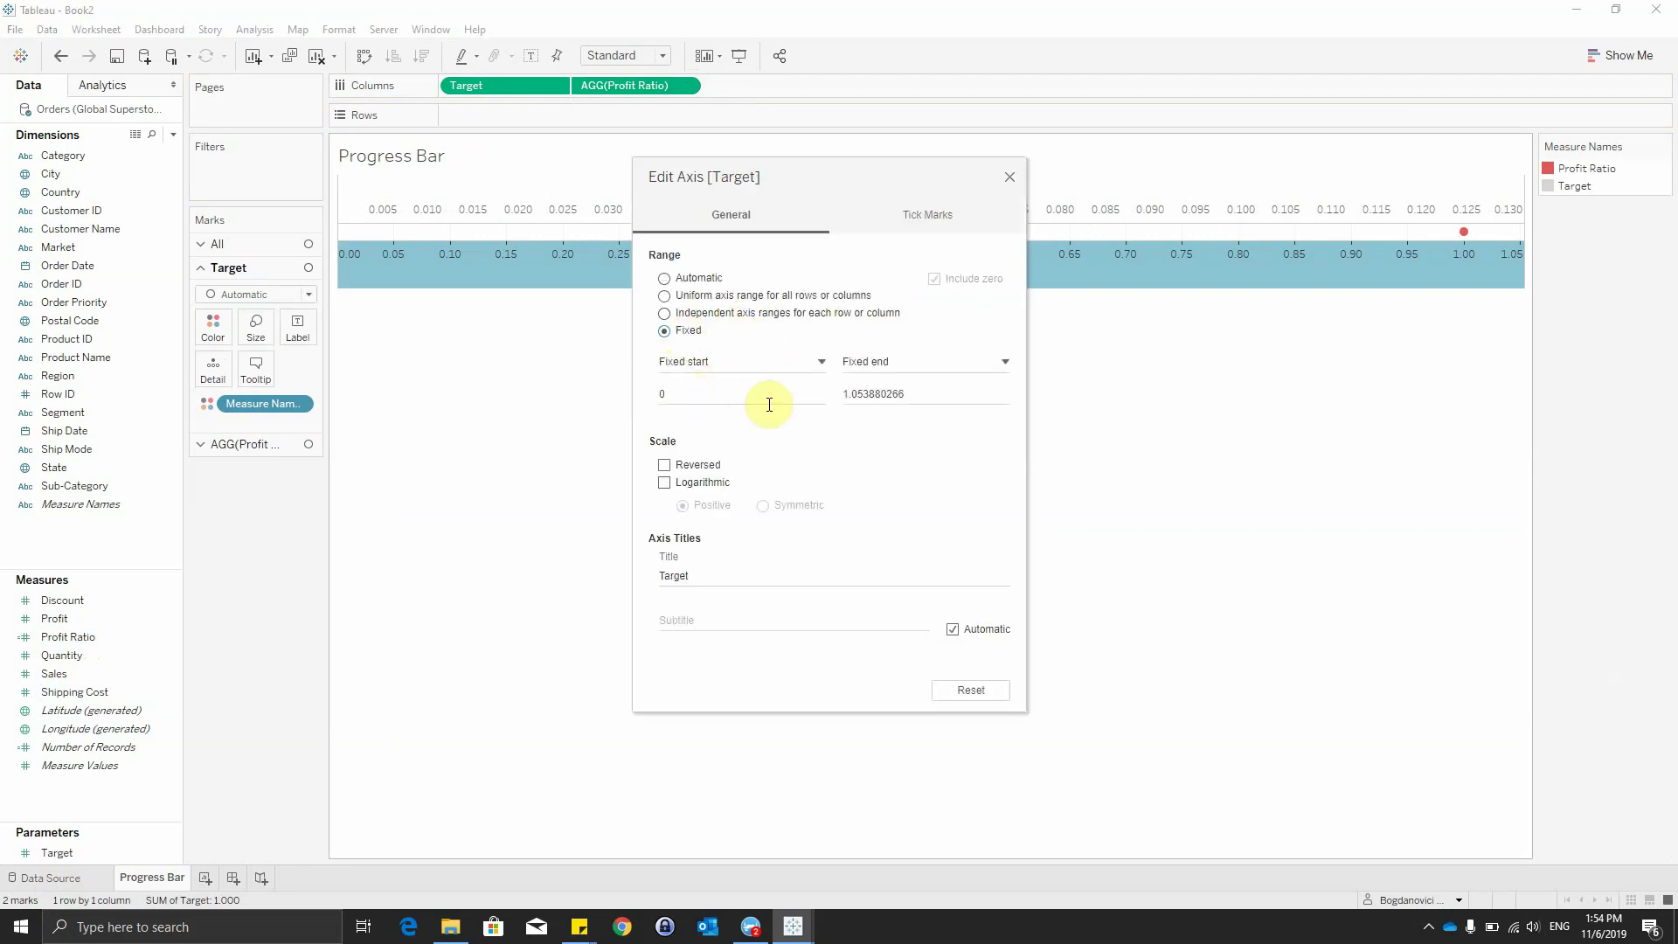
double_click(941, 401)
type("1")
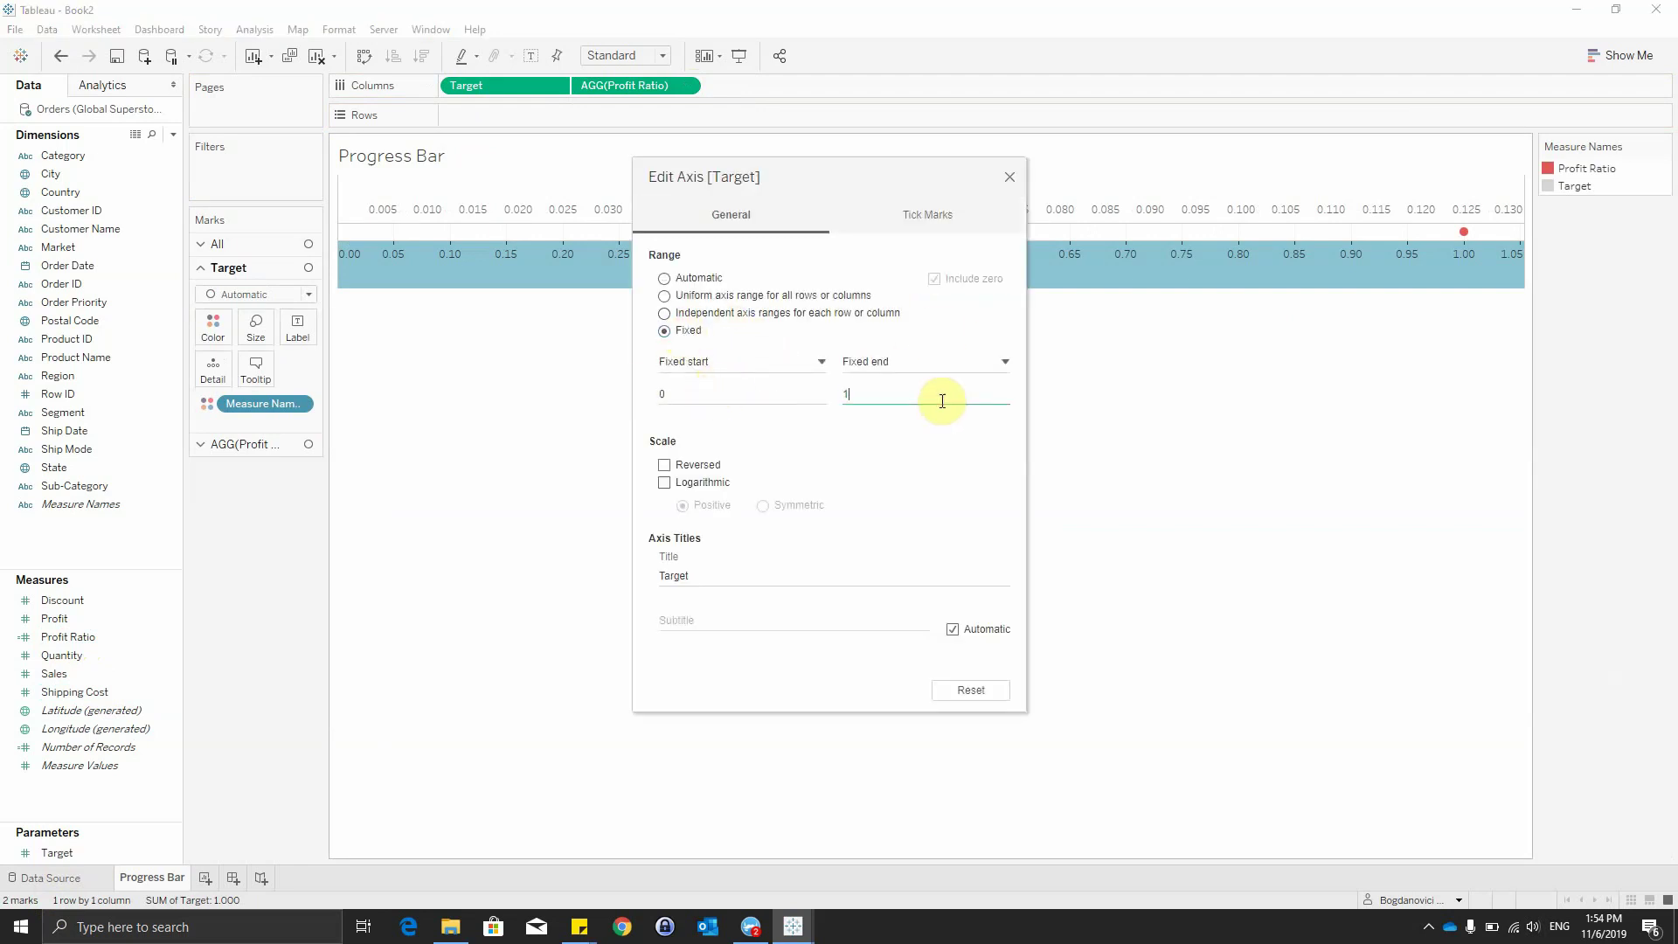
left_click(1010, 176)
Synchronize the Profit Ratio axis with the Target axis.
right_click(838, 207)
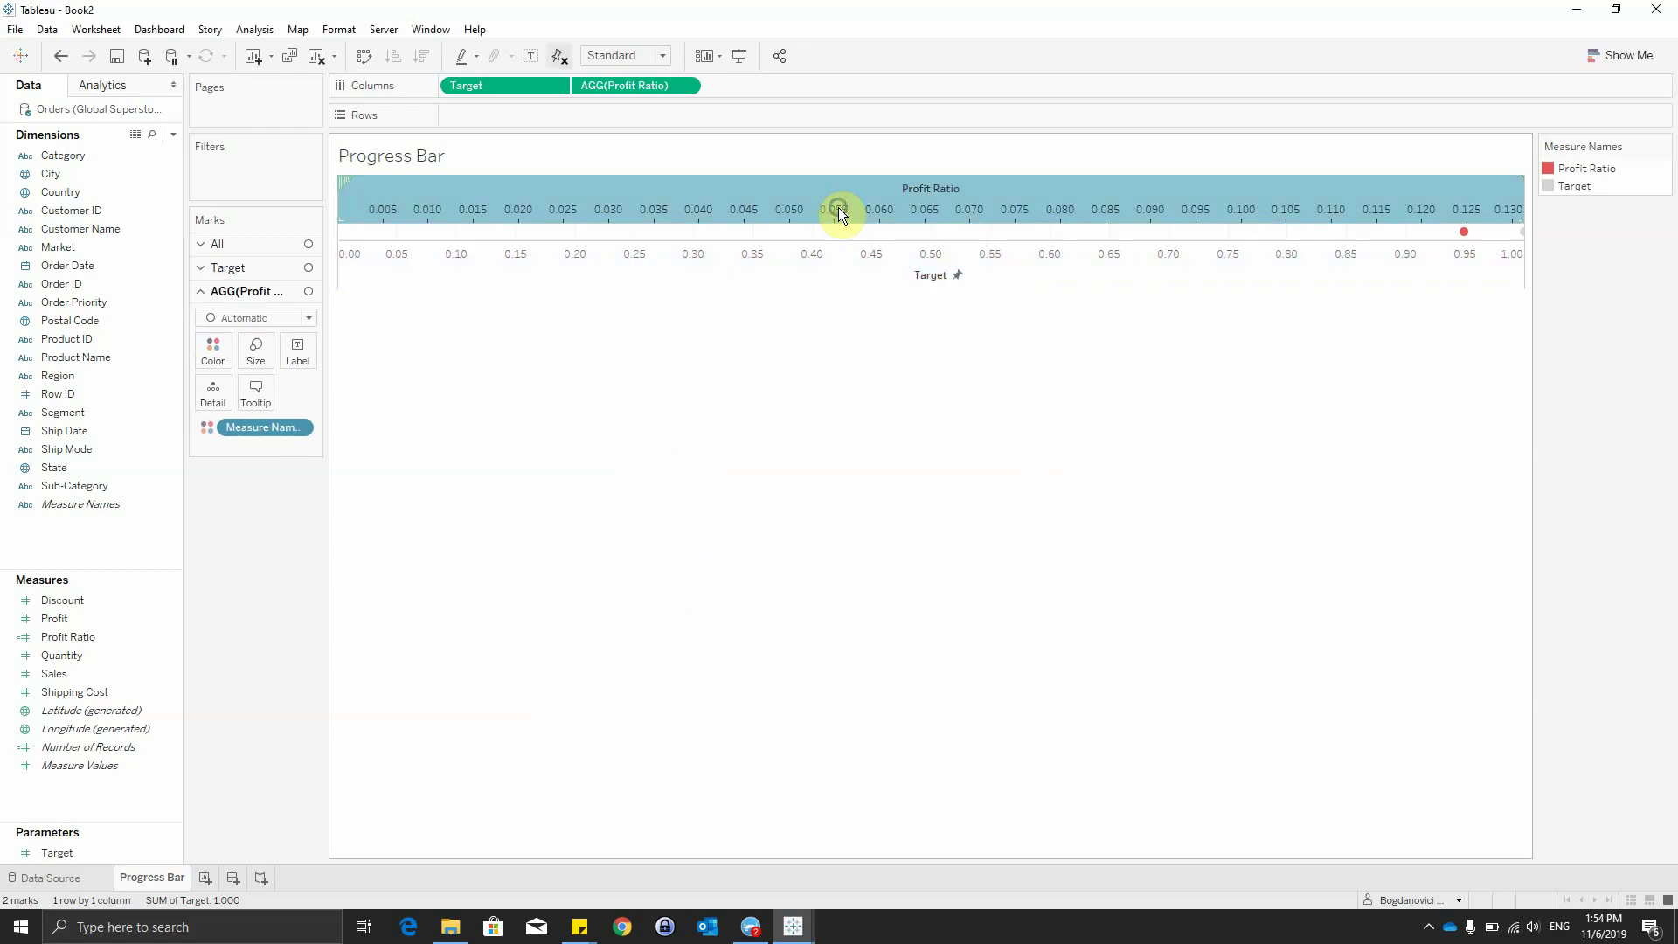
left_click(877, 211)
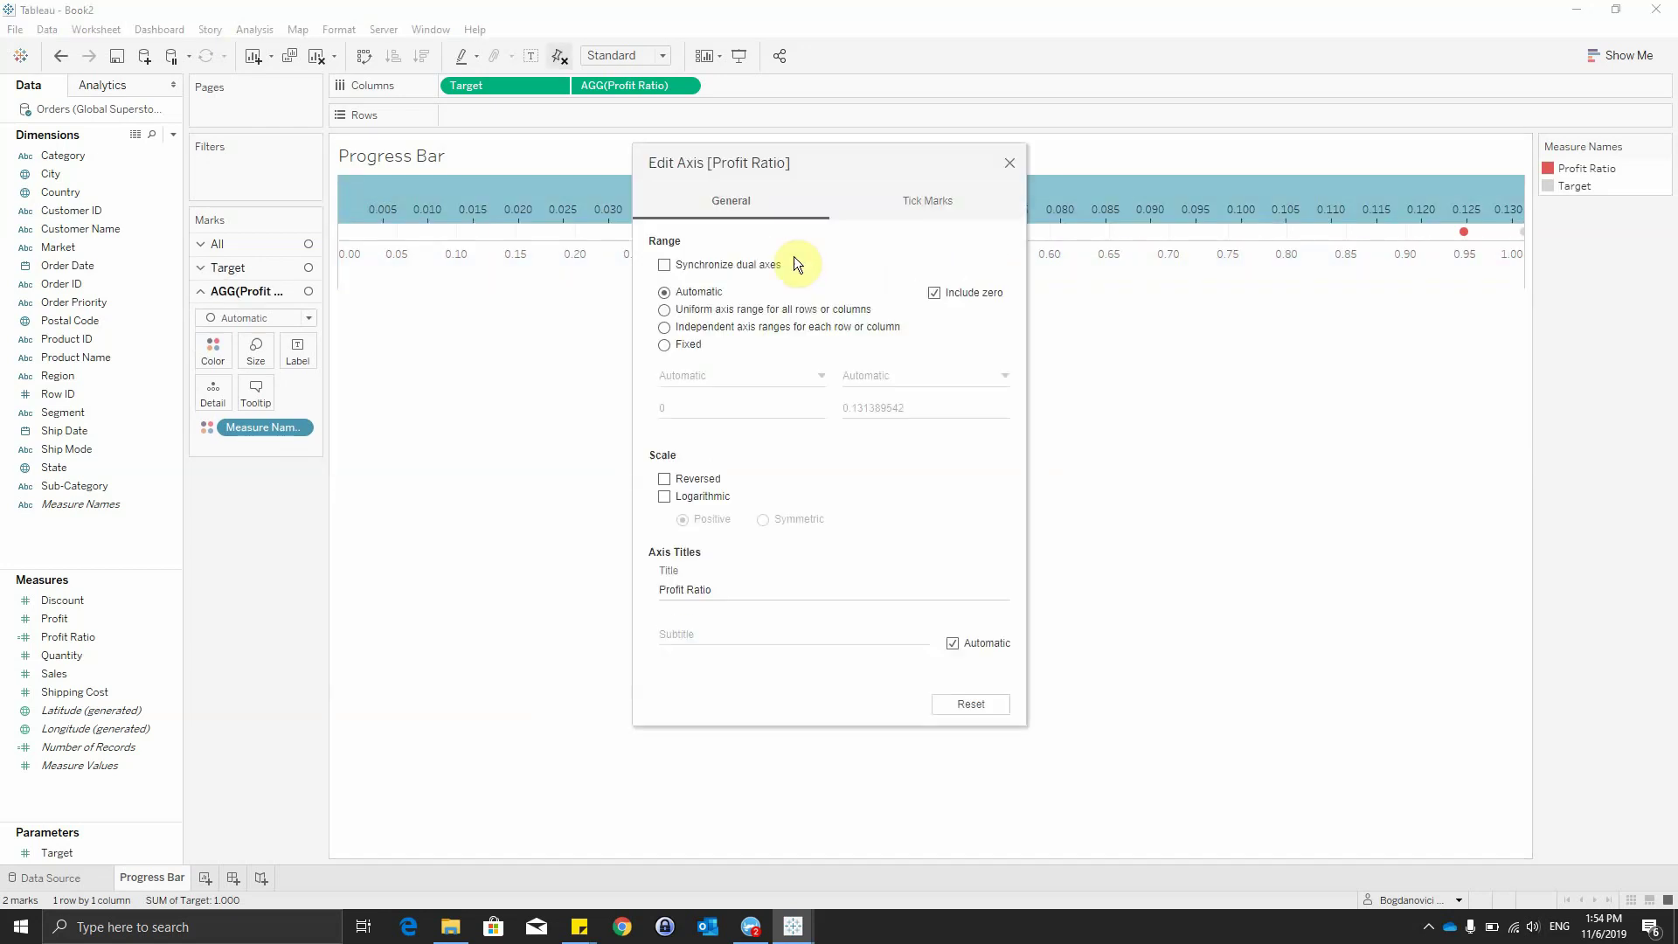
left_click(1010, 161)
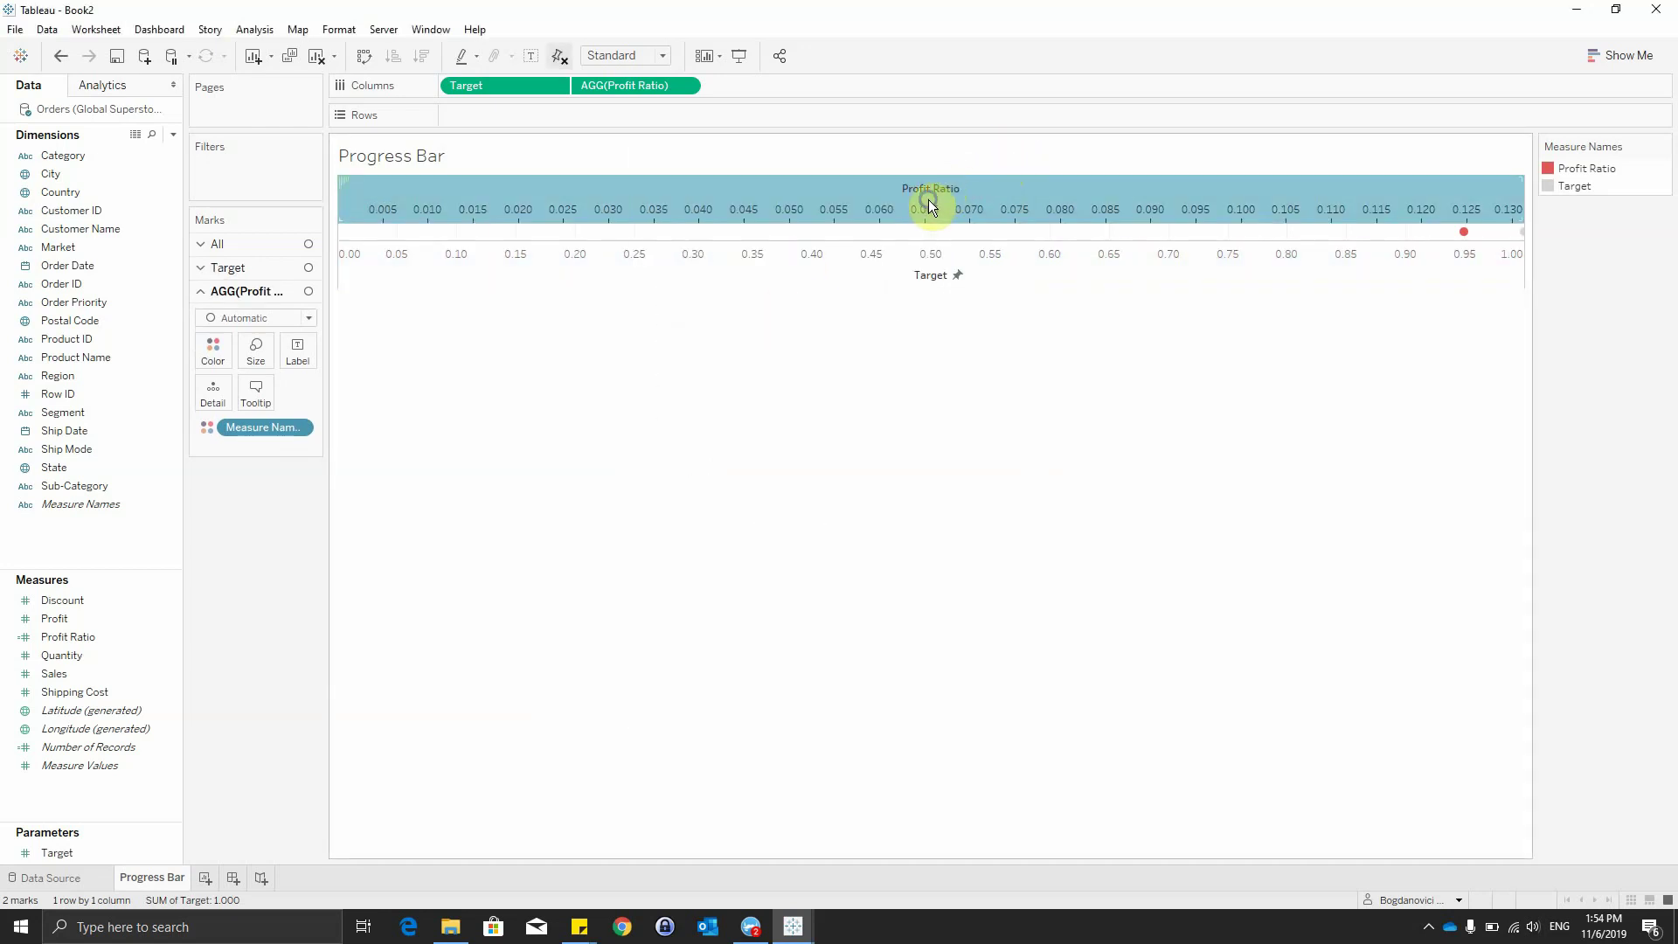
right_click(928, 199)
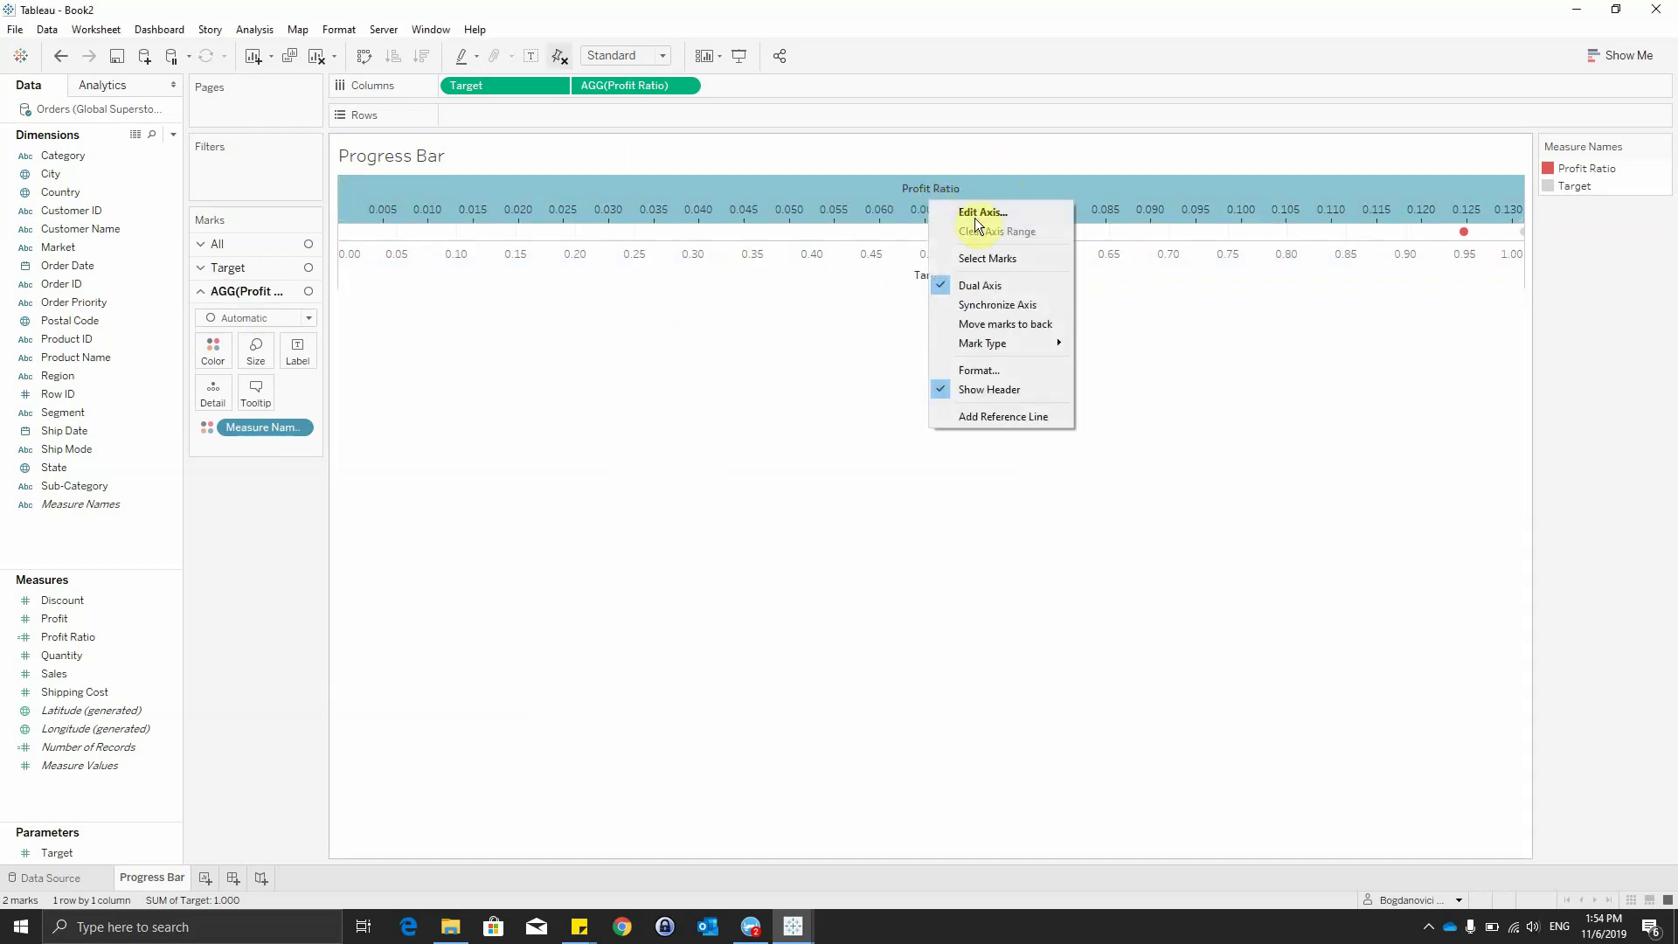
left_click(1010, 304)
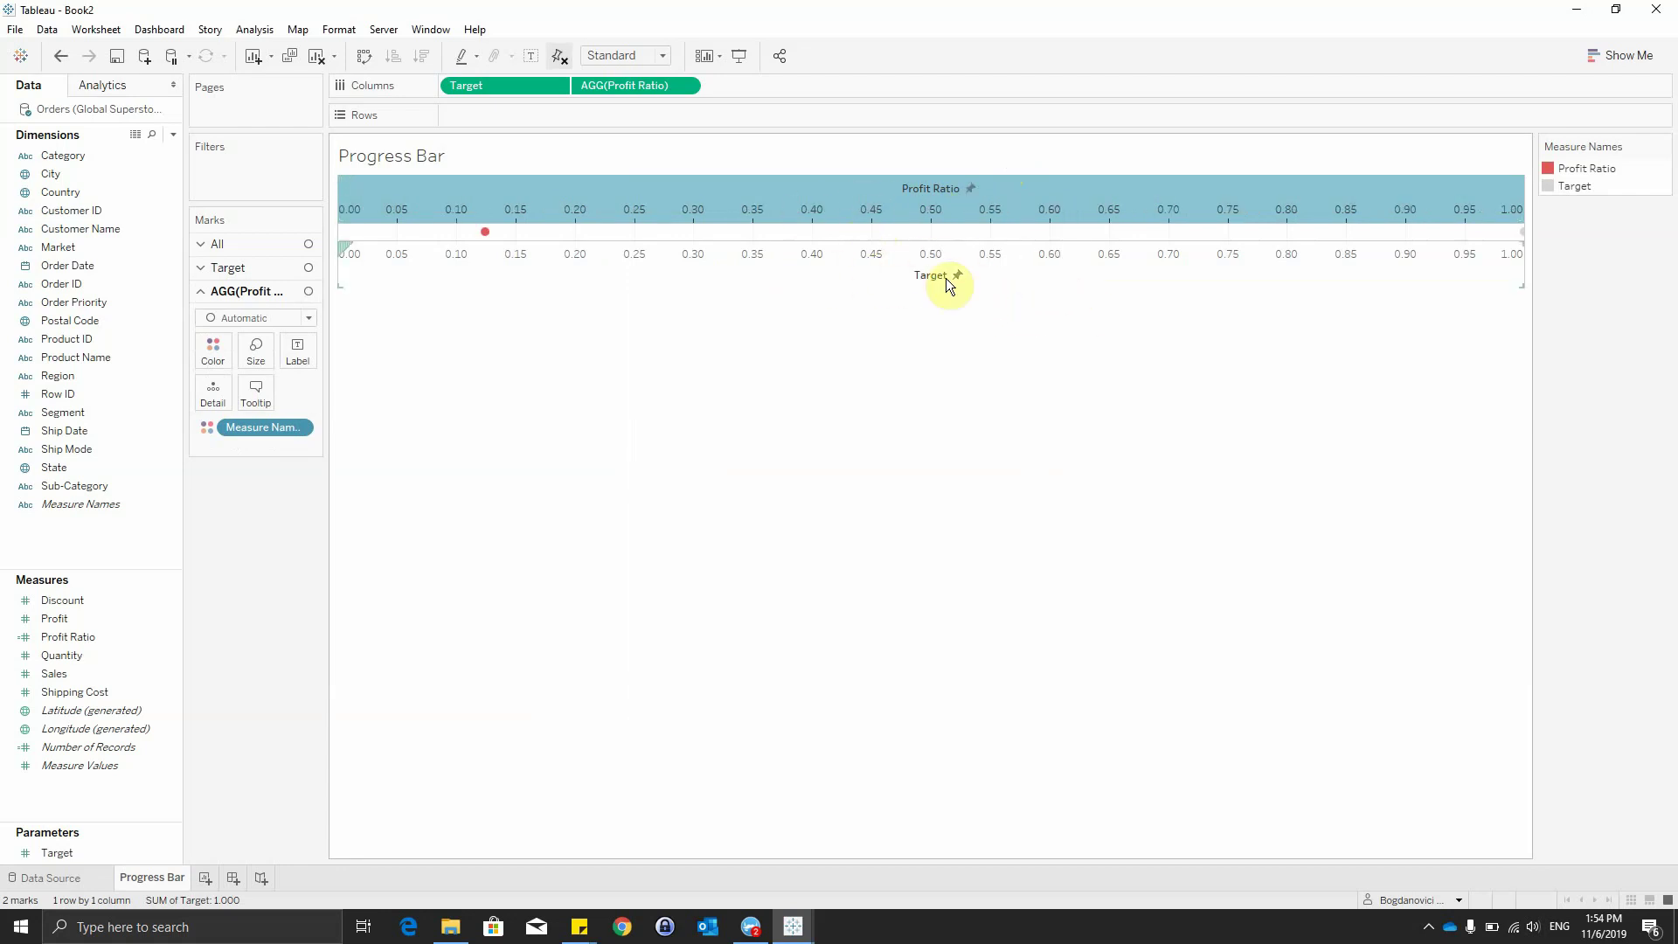
Hide the axis headers and enlarge the chart row height.
right_click(825, 210)
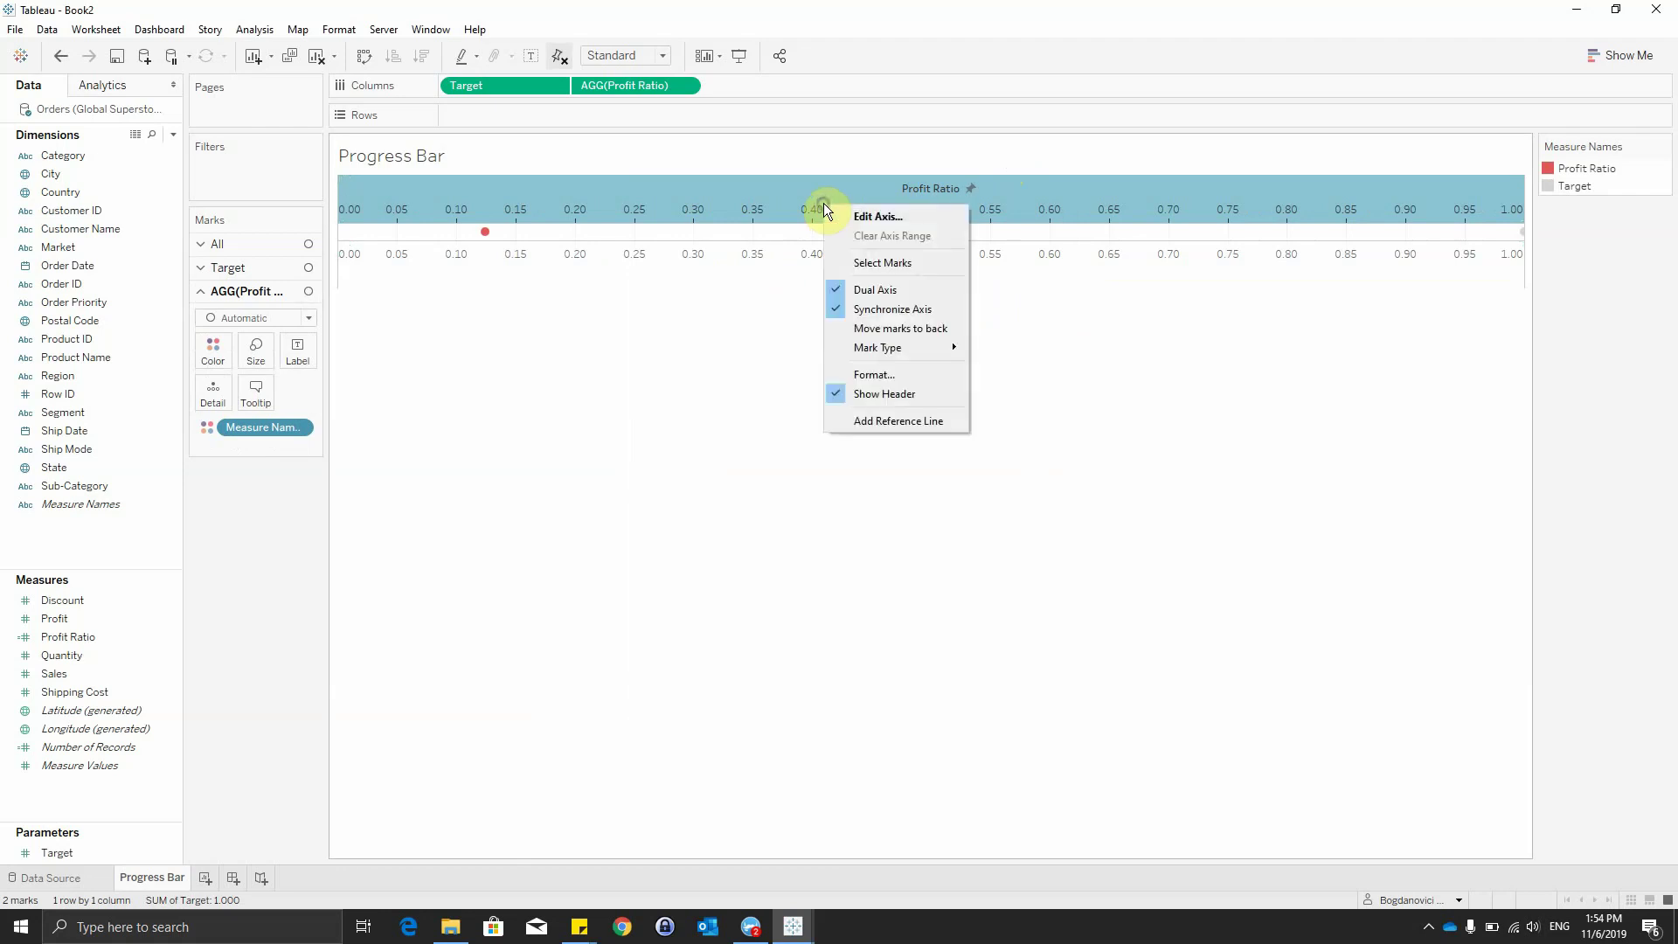
left_click(870, 395)
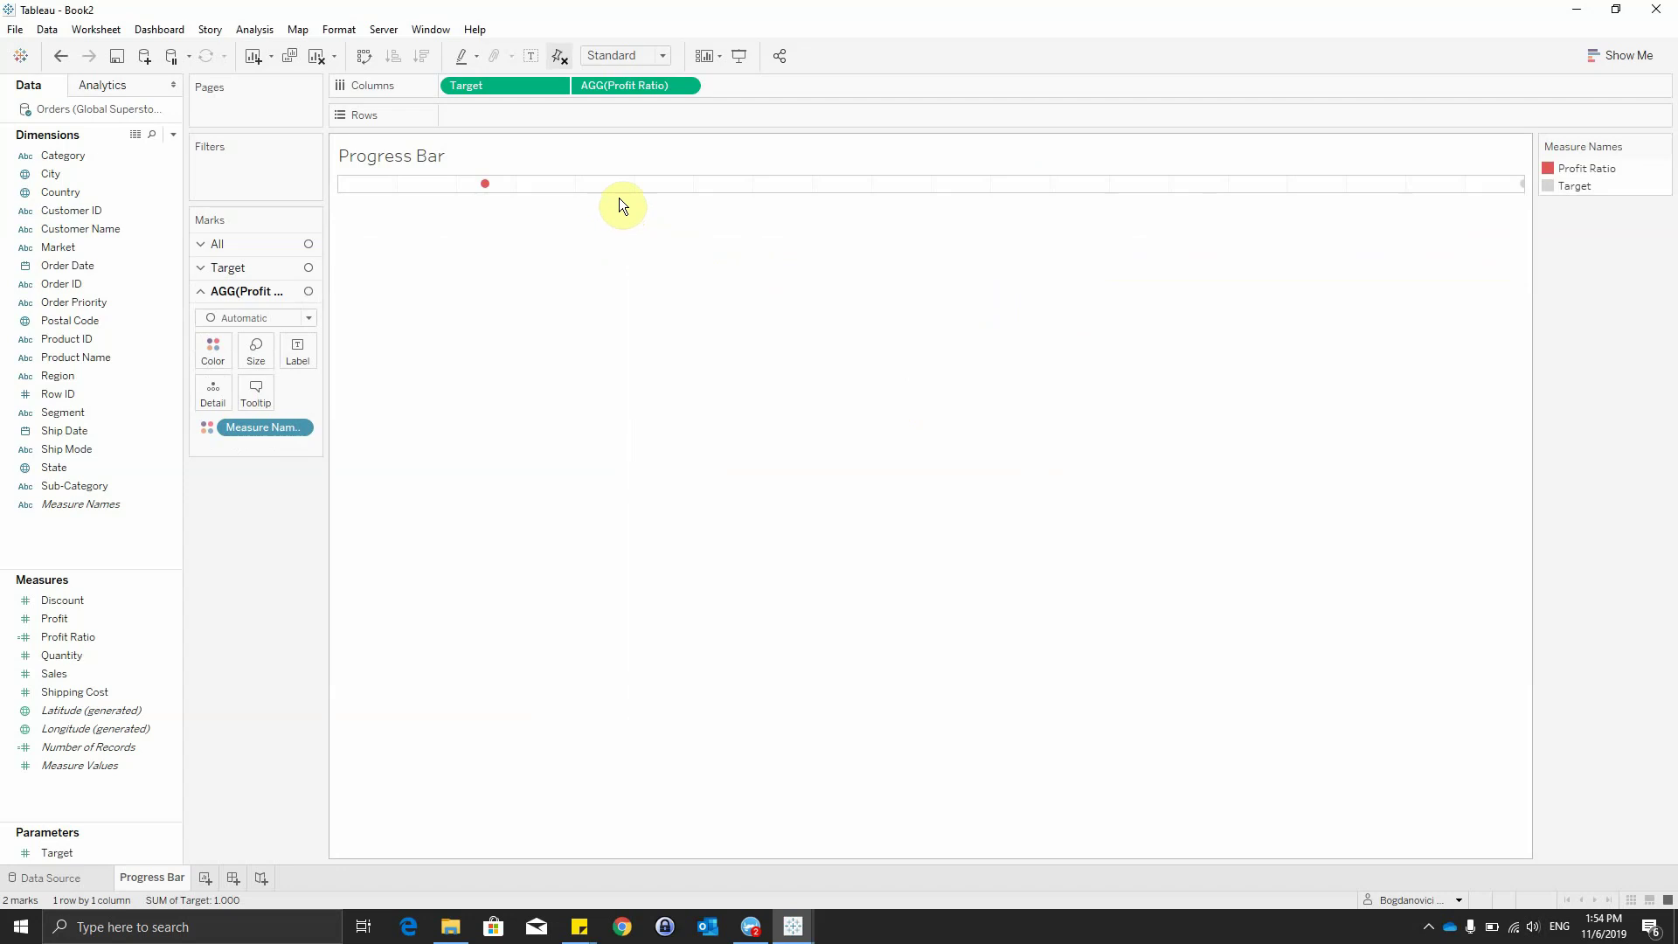
left_click_drag(621, 193, 629, 242)
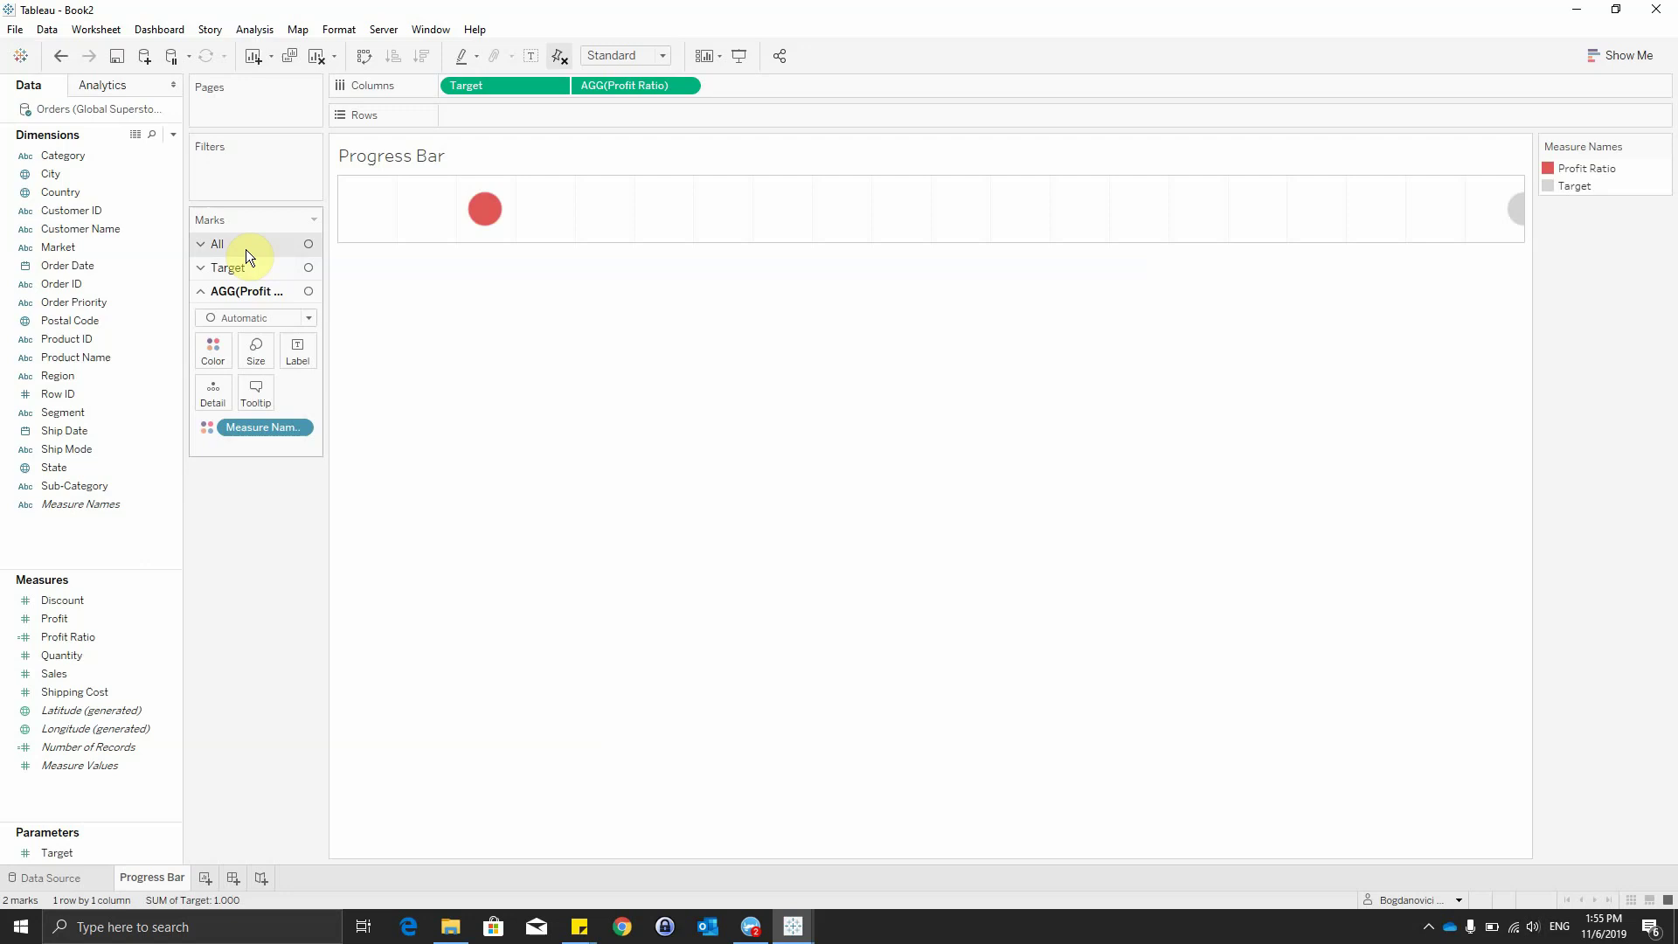
Set the mark type to Bar for All measures on the Marks card.
left_click(220, 244)
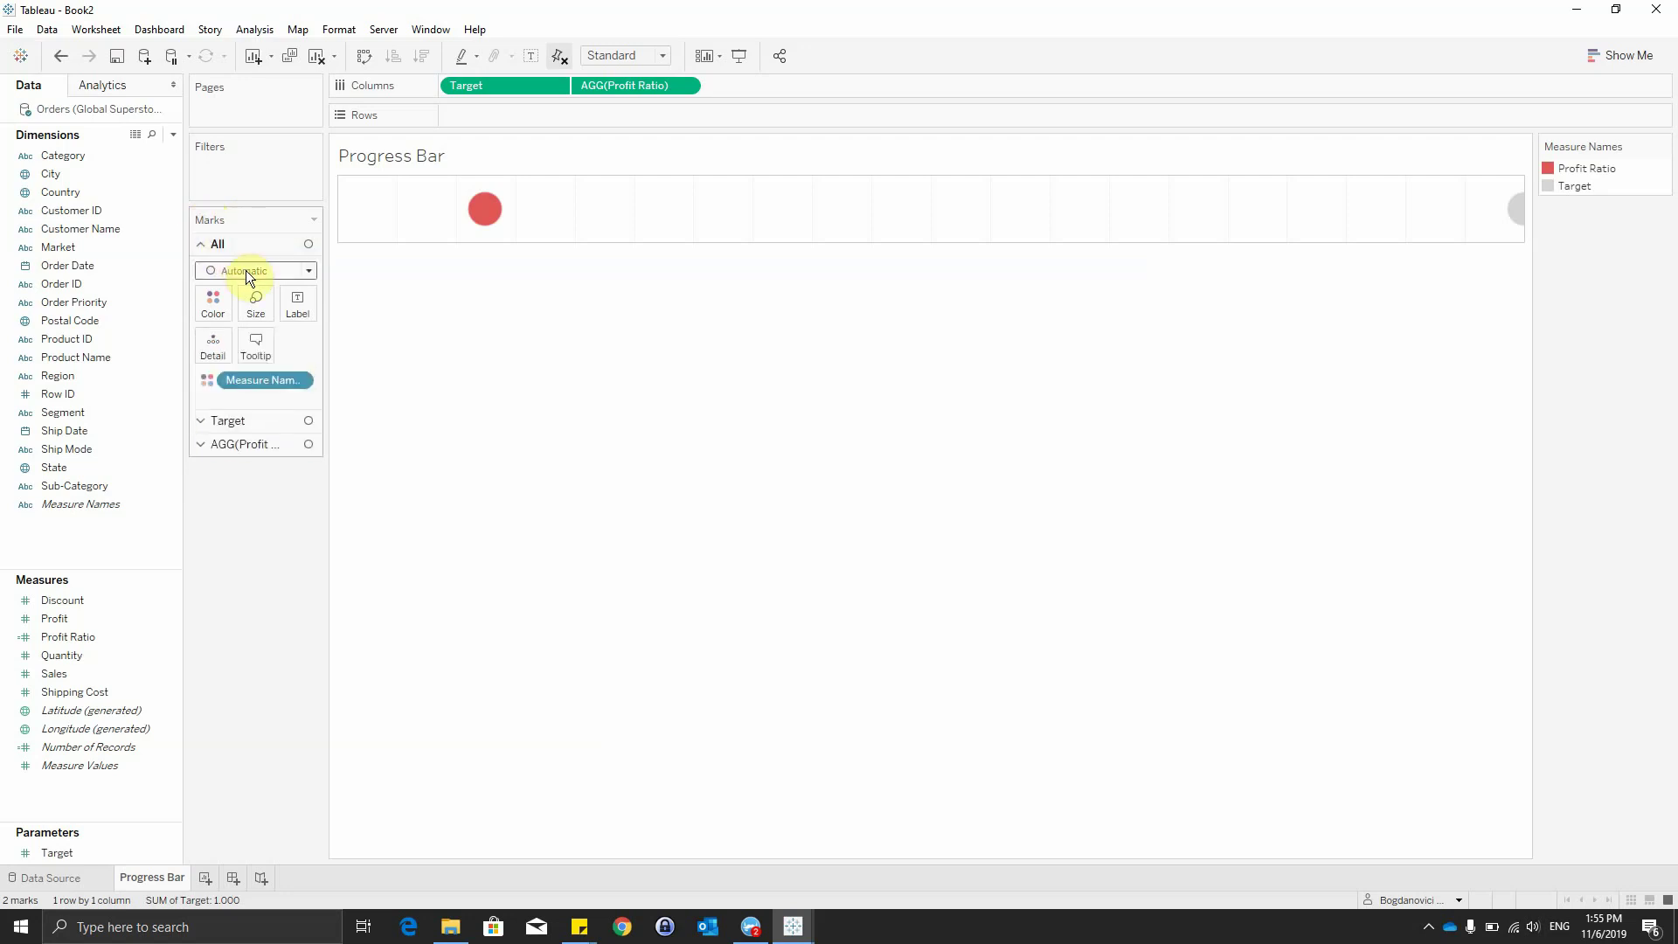
left_click(245, 270)
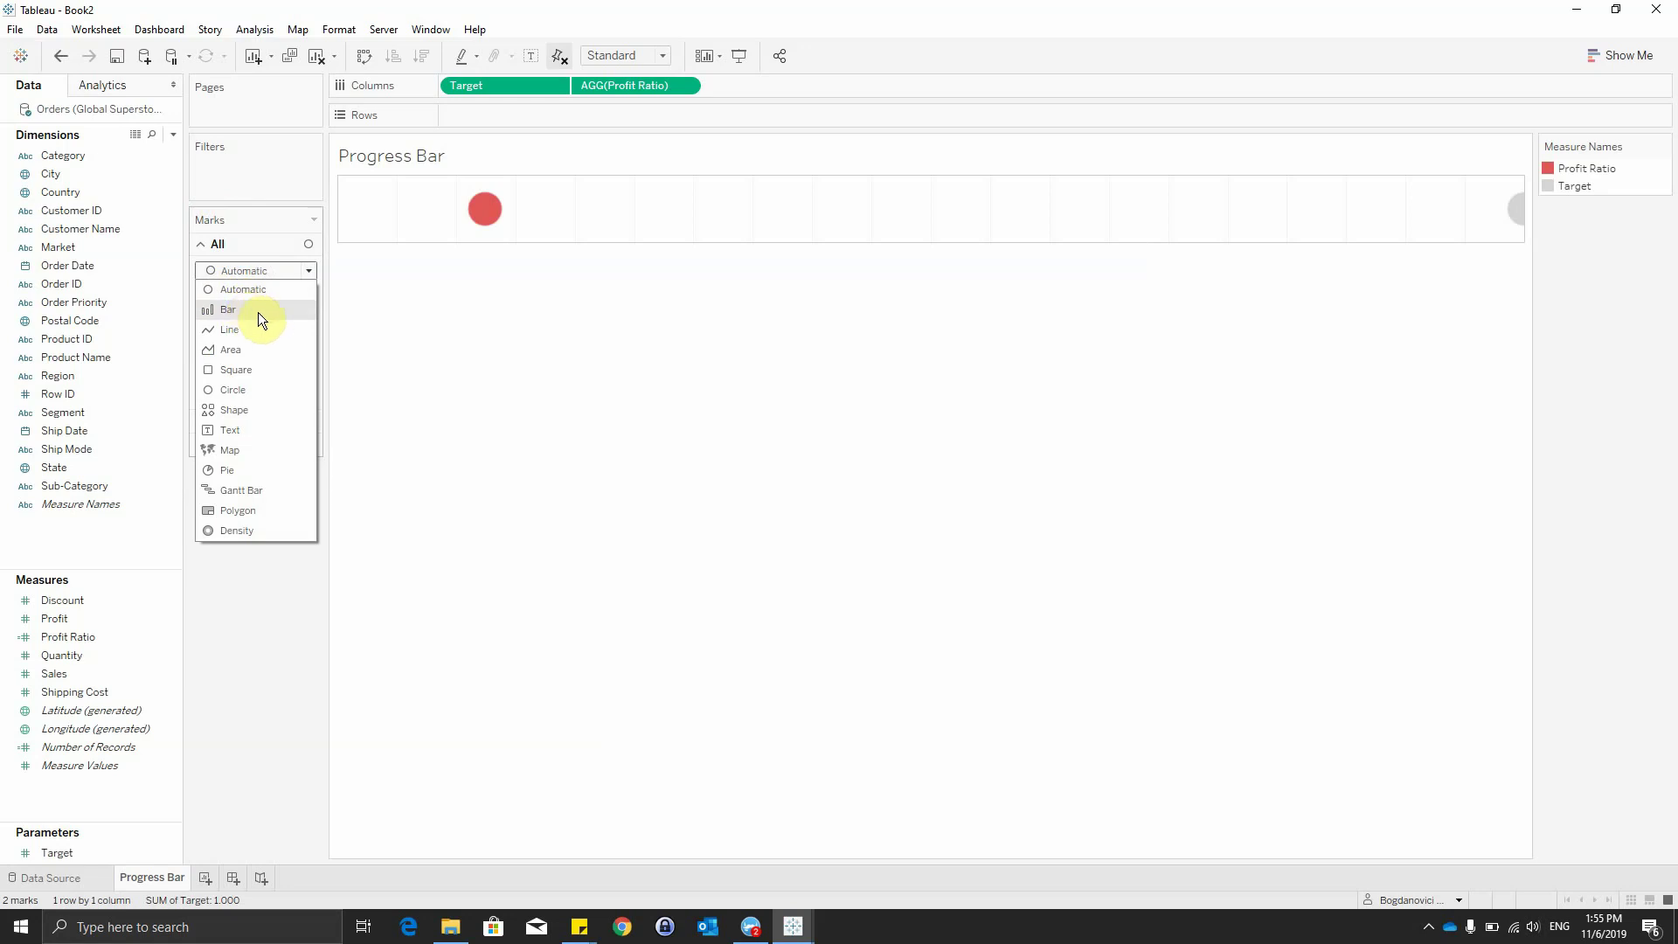
left_click(246, 311)
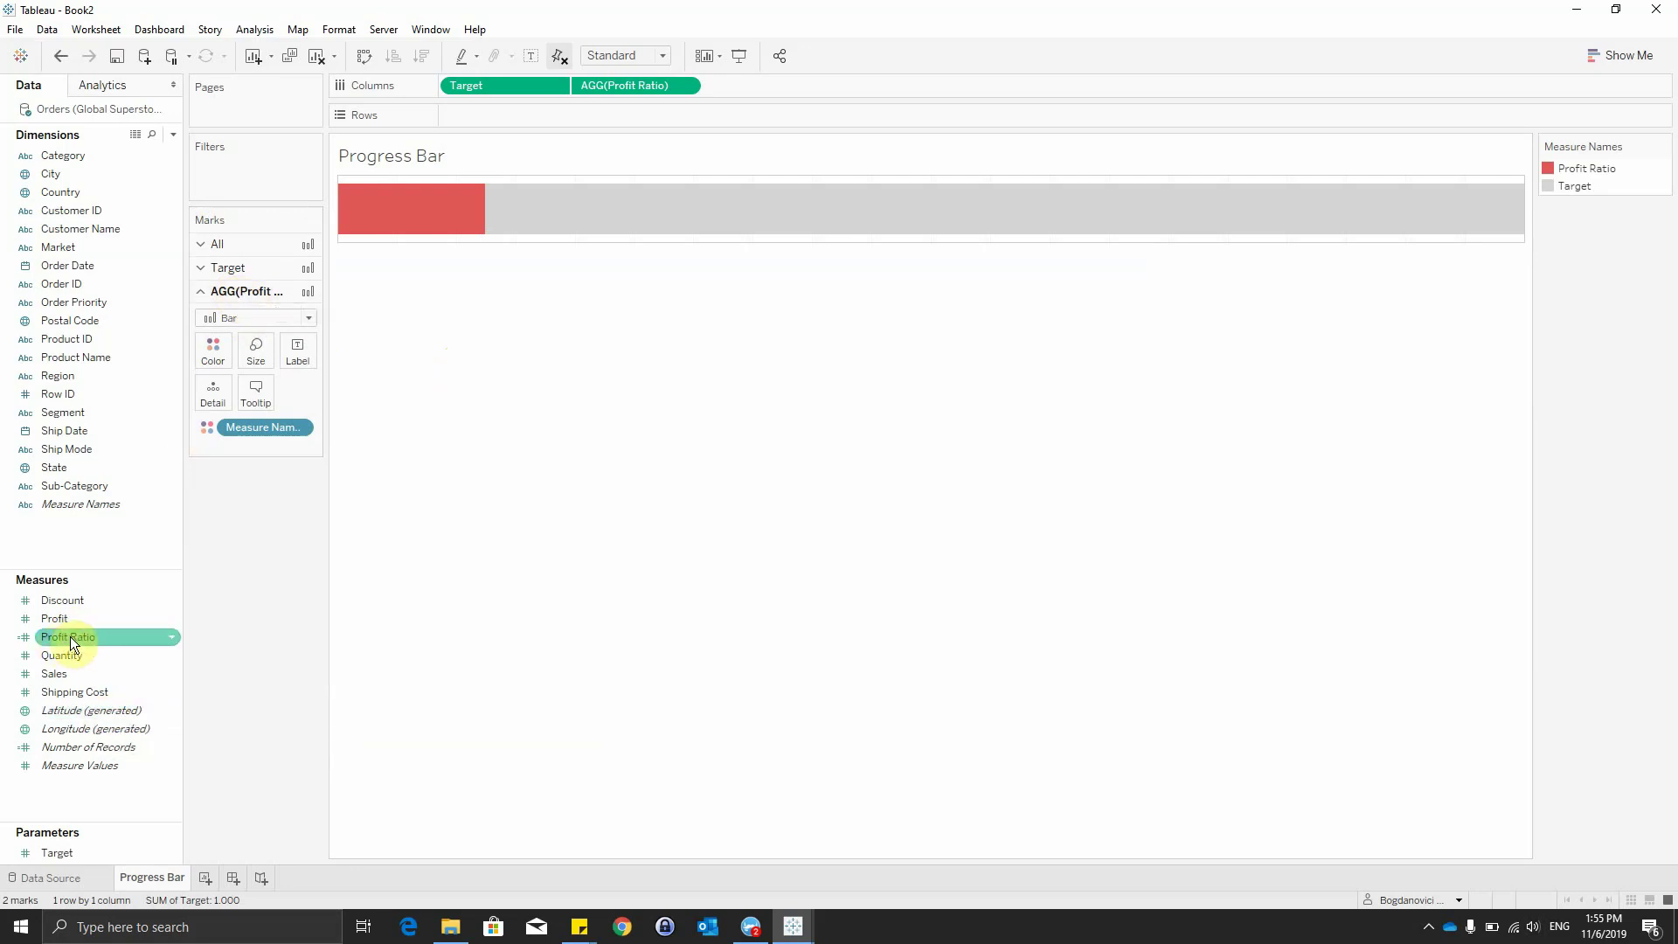
Add Profit Ratio as a label and format it as a percentage, showing 12.47%.
left_click_drag(70, 636, 294, 354)
left_click(297, 447)
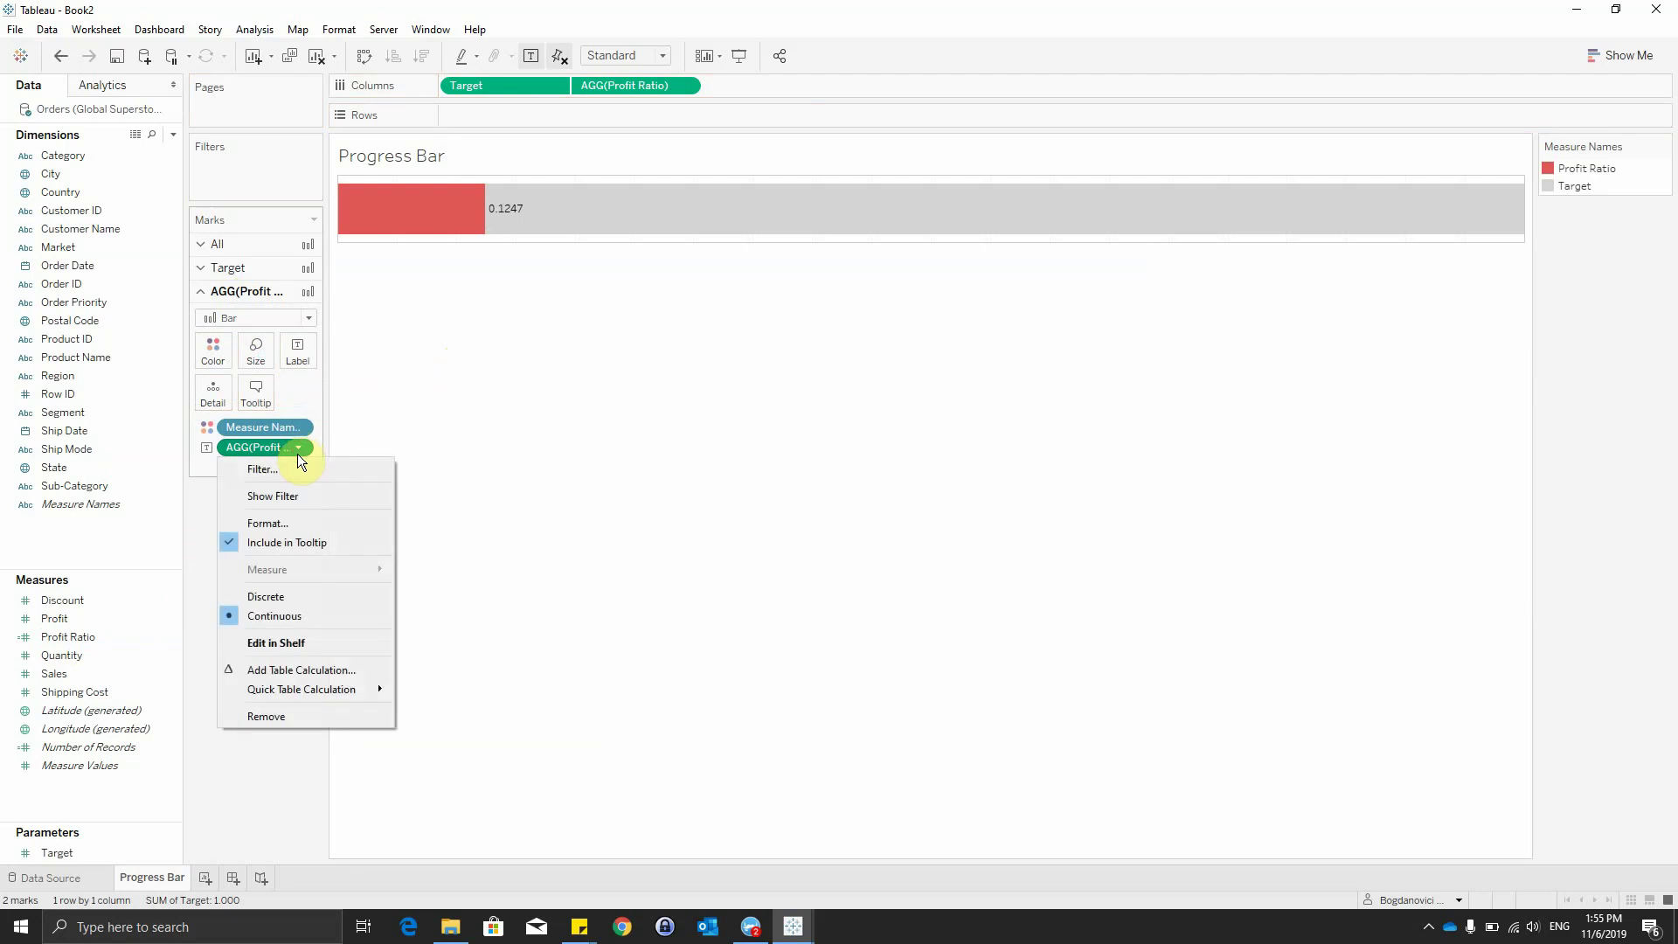
left_click(298, 524)
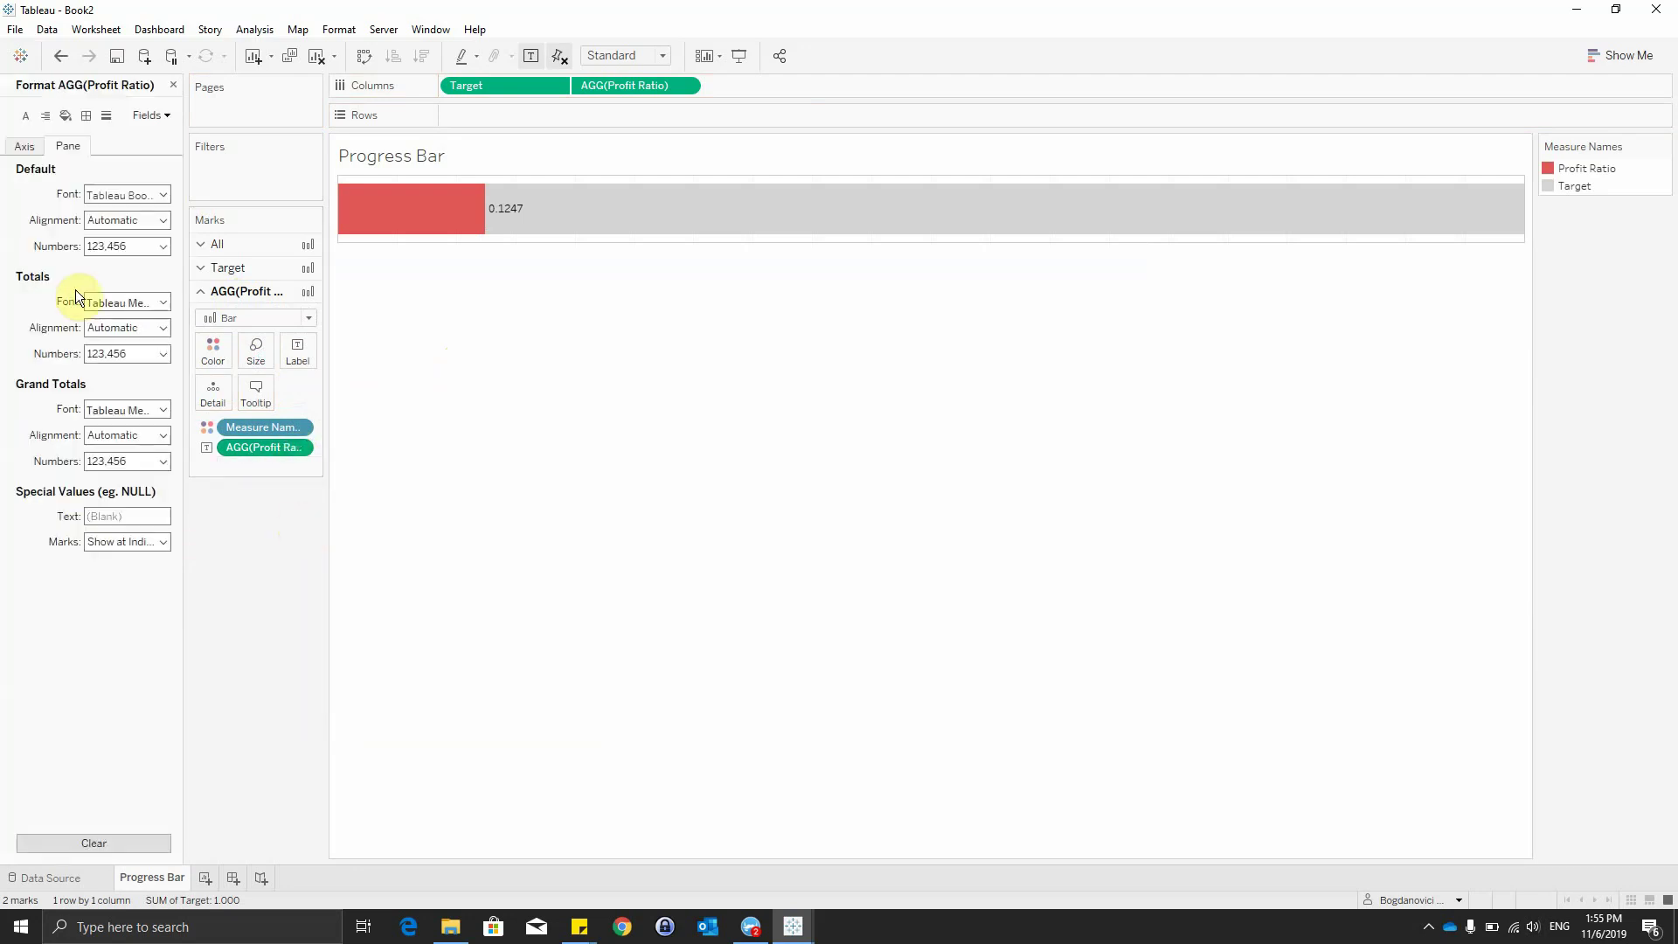
left_click(119, 250)
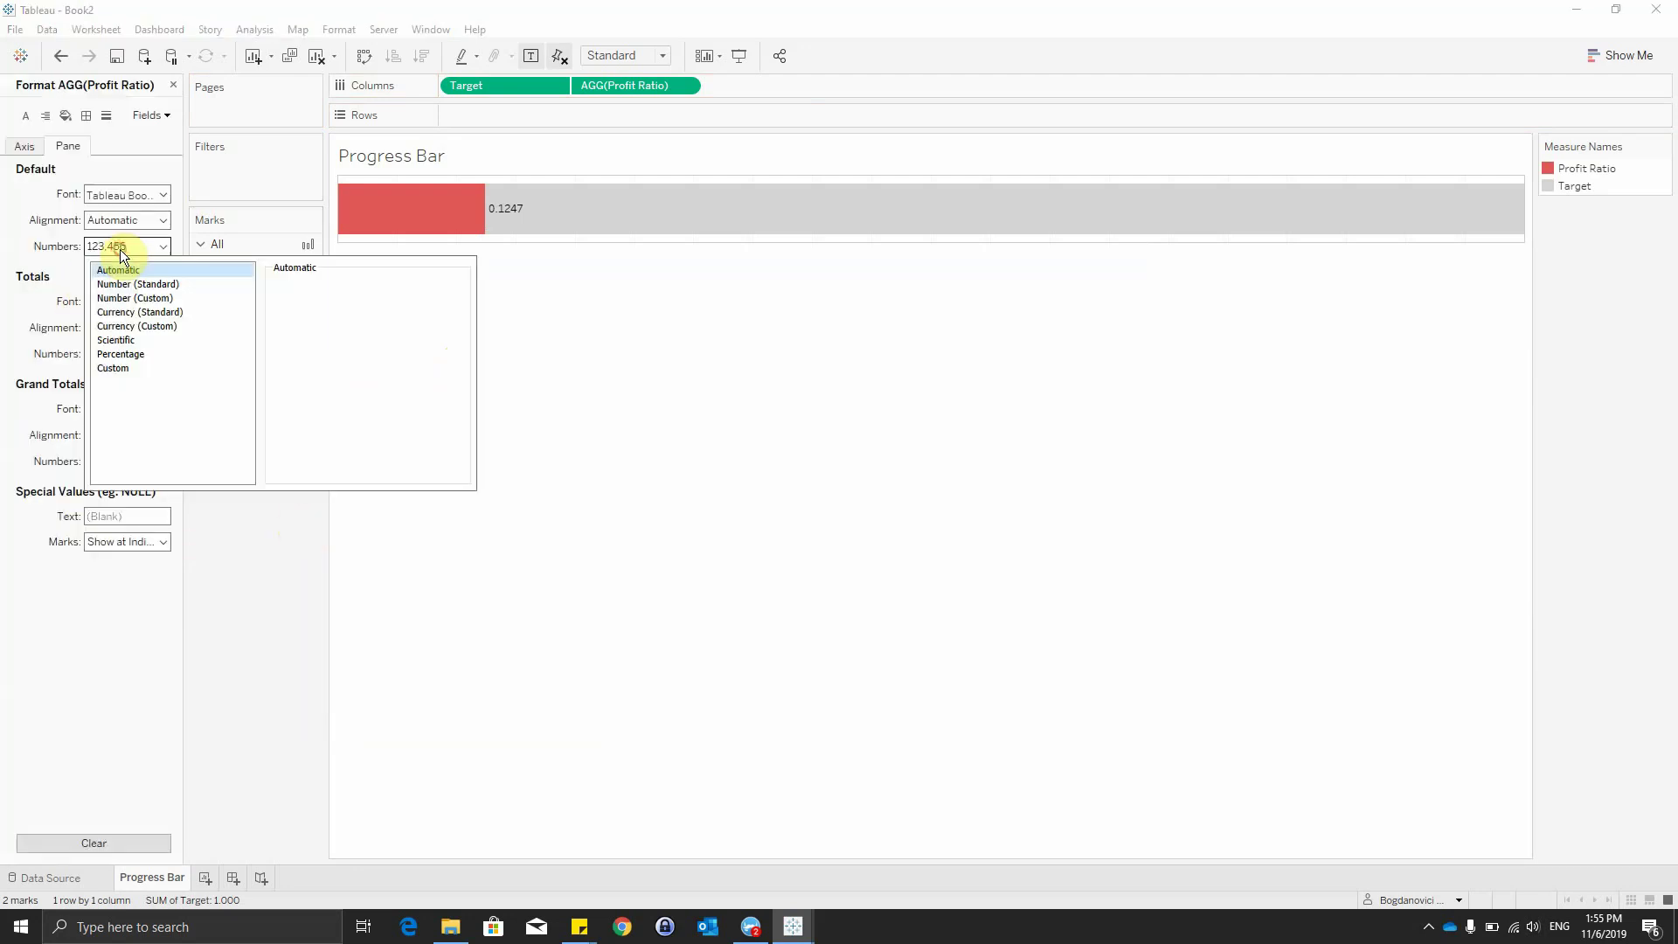
left_click(126, 354)
Set the Profit Ratio label font to size 14 and bold.
left_click(304, 585)
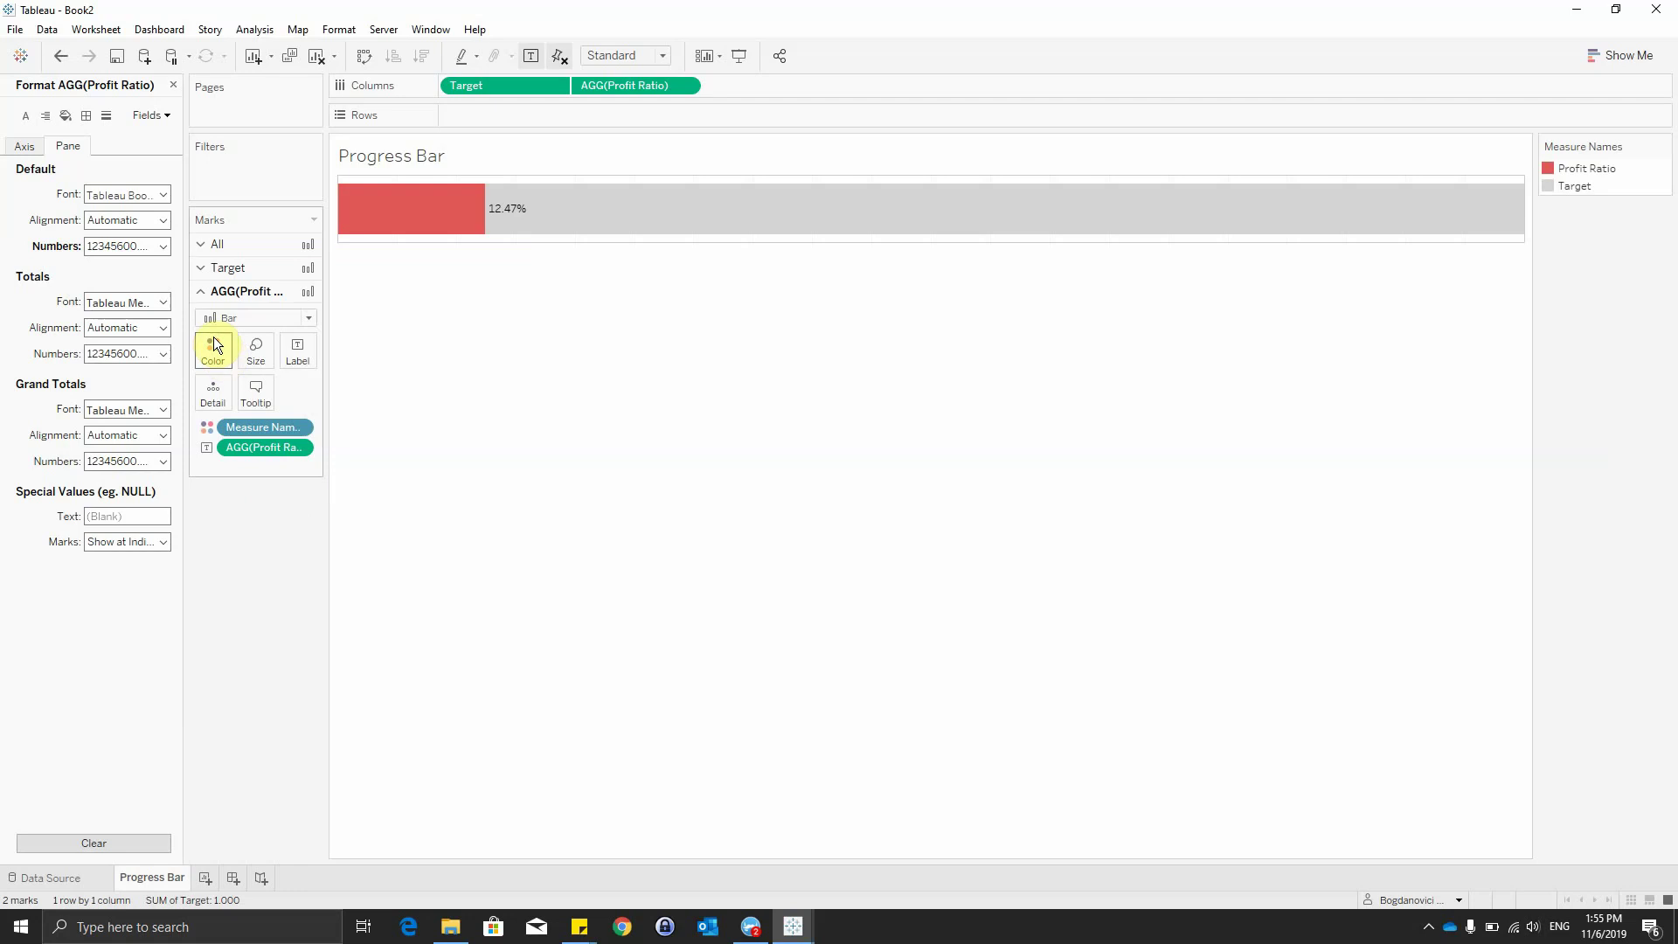
left_click(298, 449)
left_click(304, 526)
left_click(294, 353)
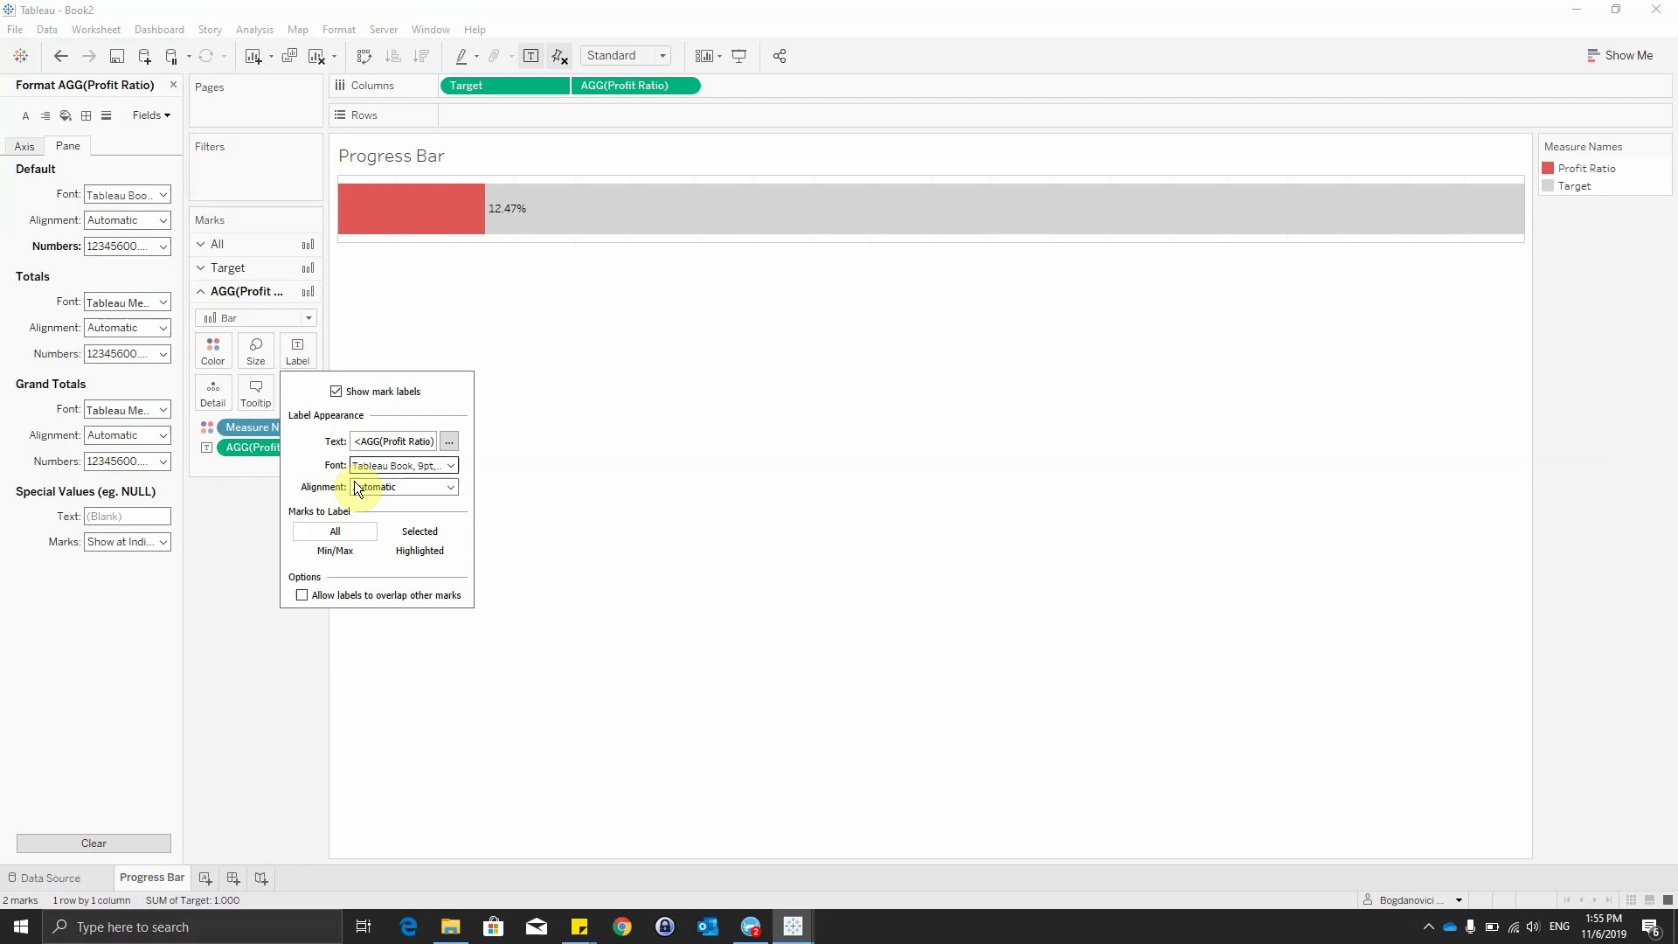
left_click(376, 463)
left_click(375, 515)
type("14")
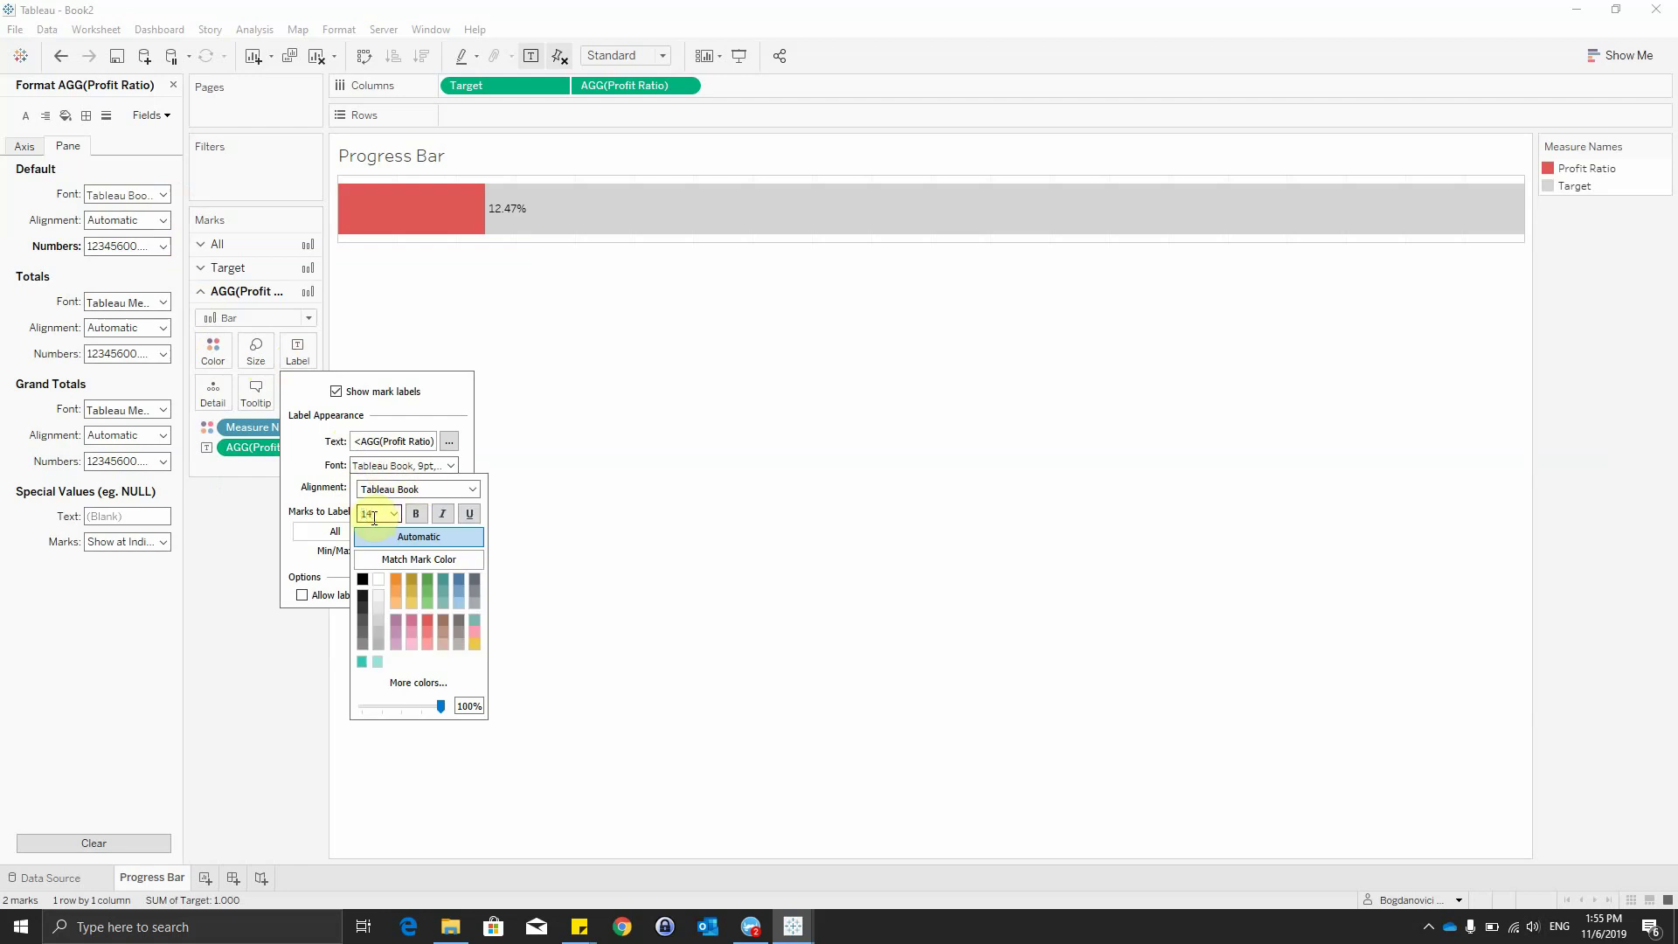
key("Return")
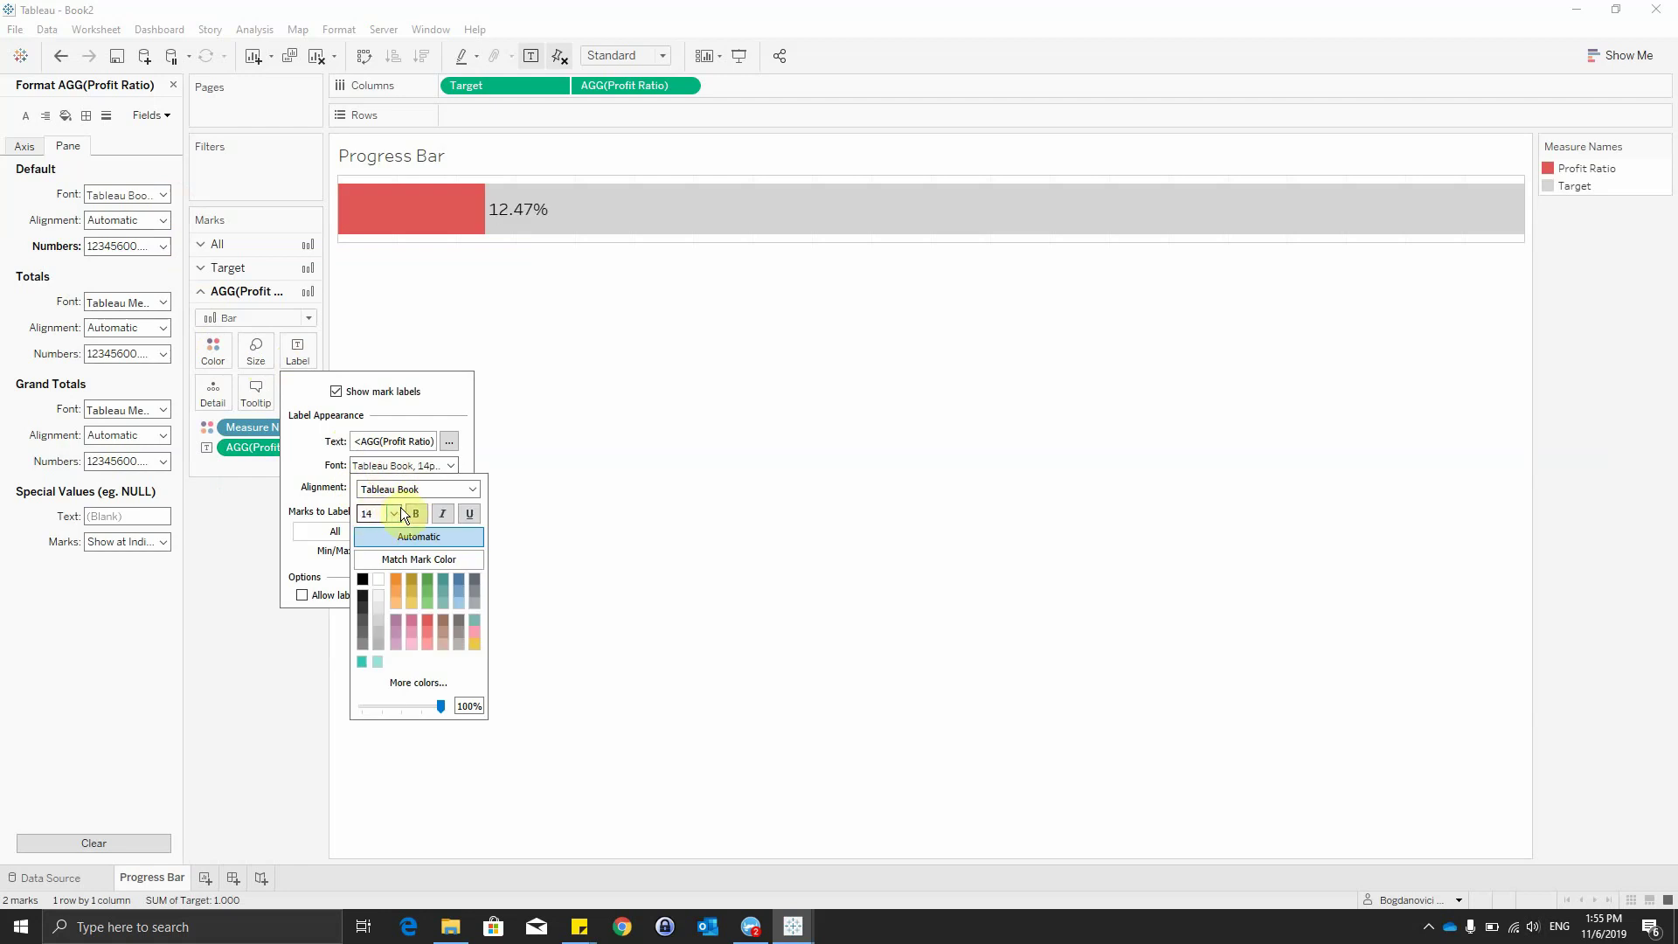
left_click(418, 514)
left_click(238, 658)
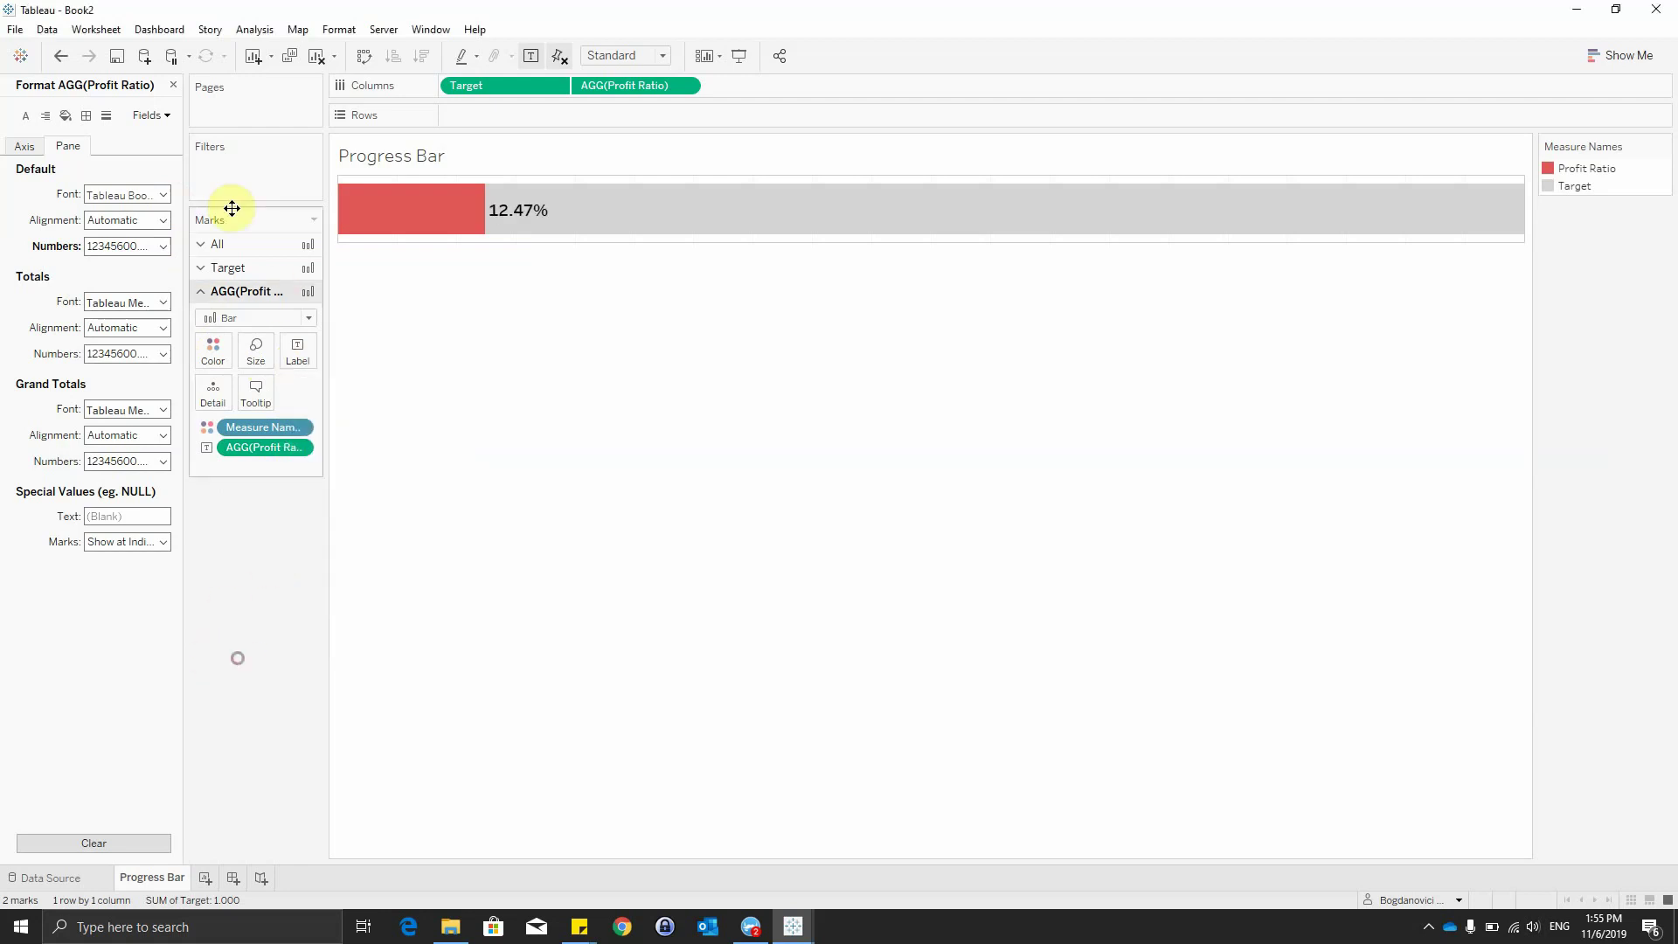
Color the bar by Profit Ratio with a colour range from 0 to 0.2.
left_click(175, 85)
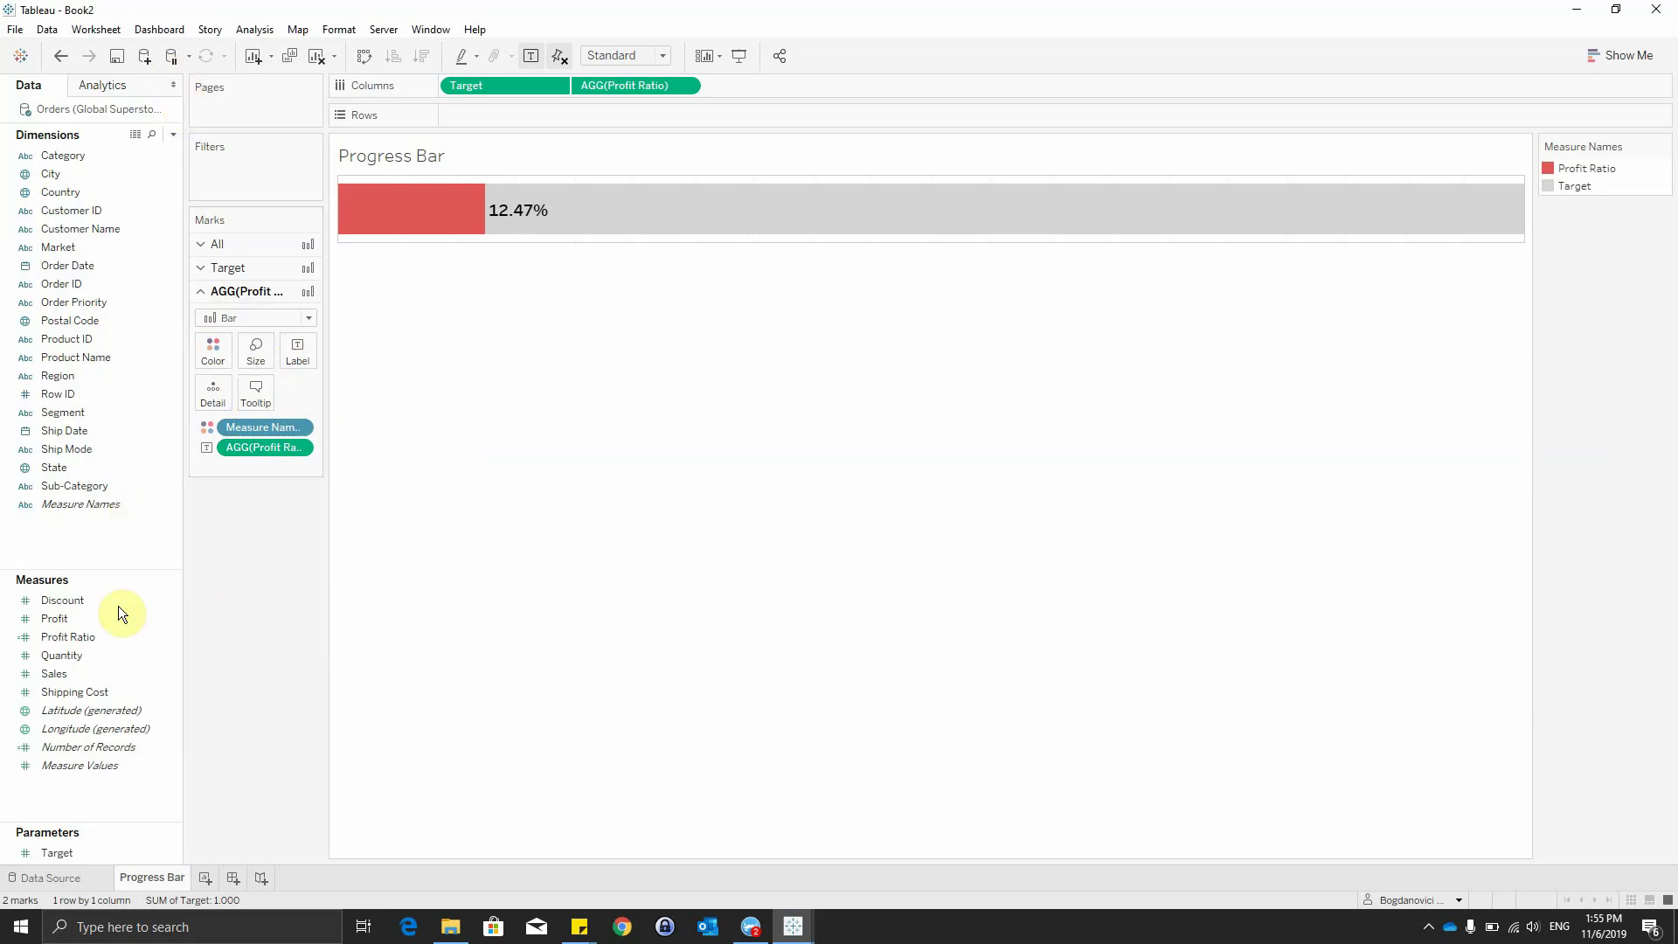
left_click_drag(58, 638, 213, 350)
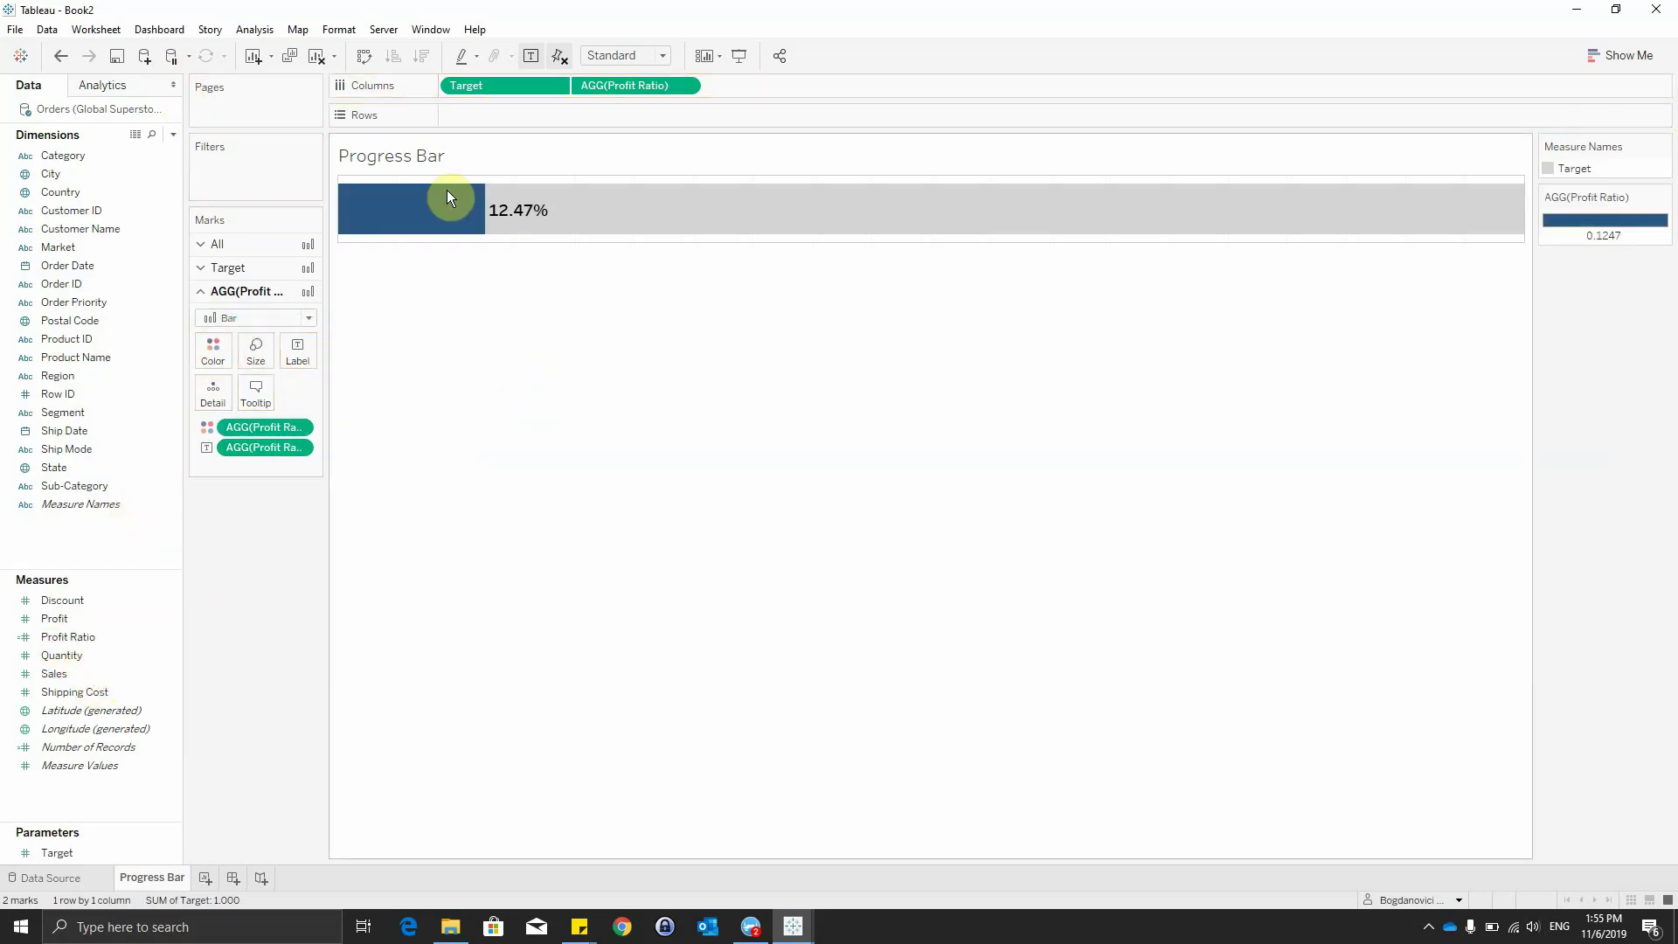
mouse_move(439, 226)
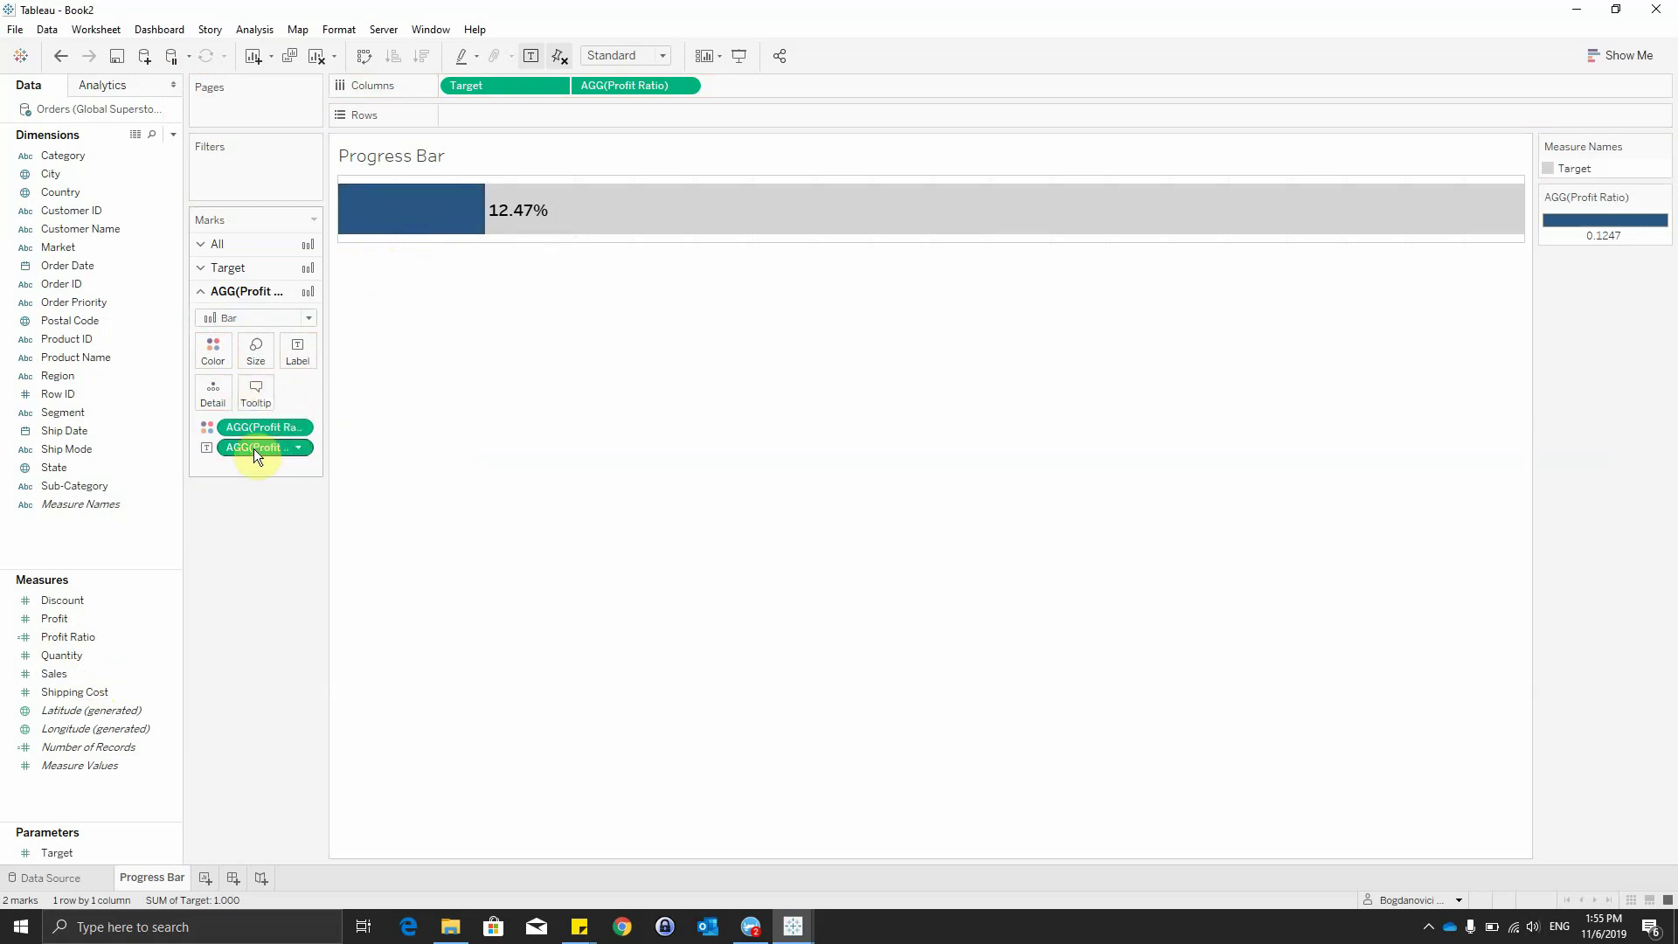
left_click(218, 355)
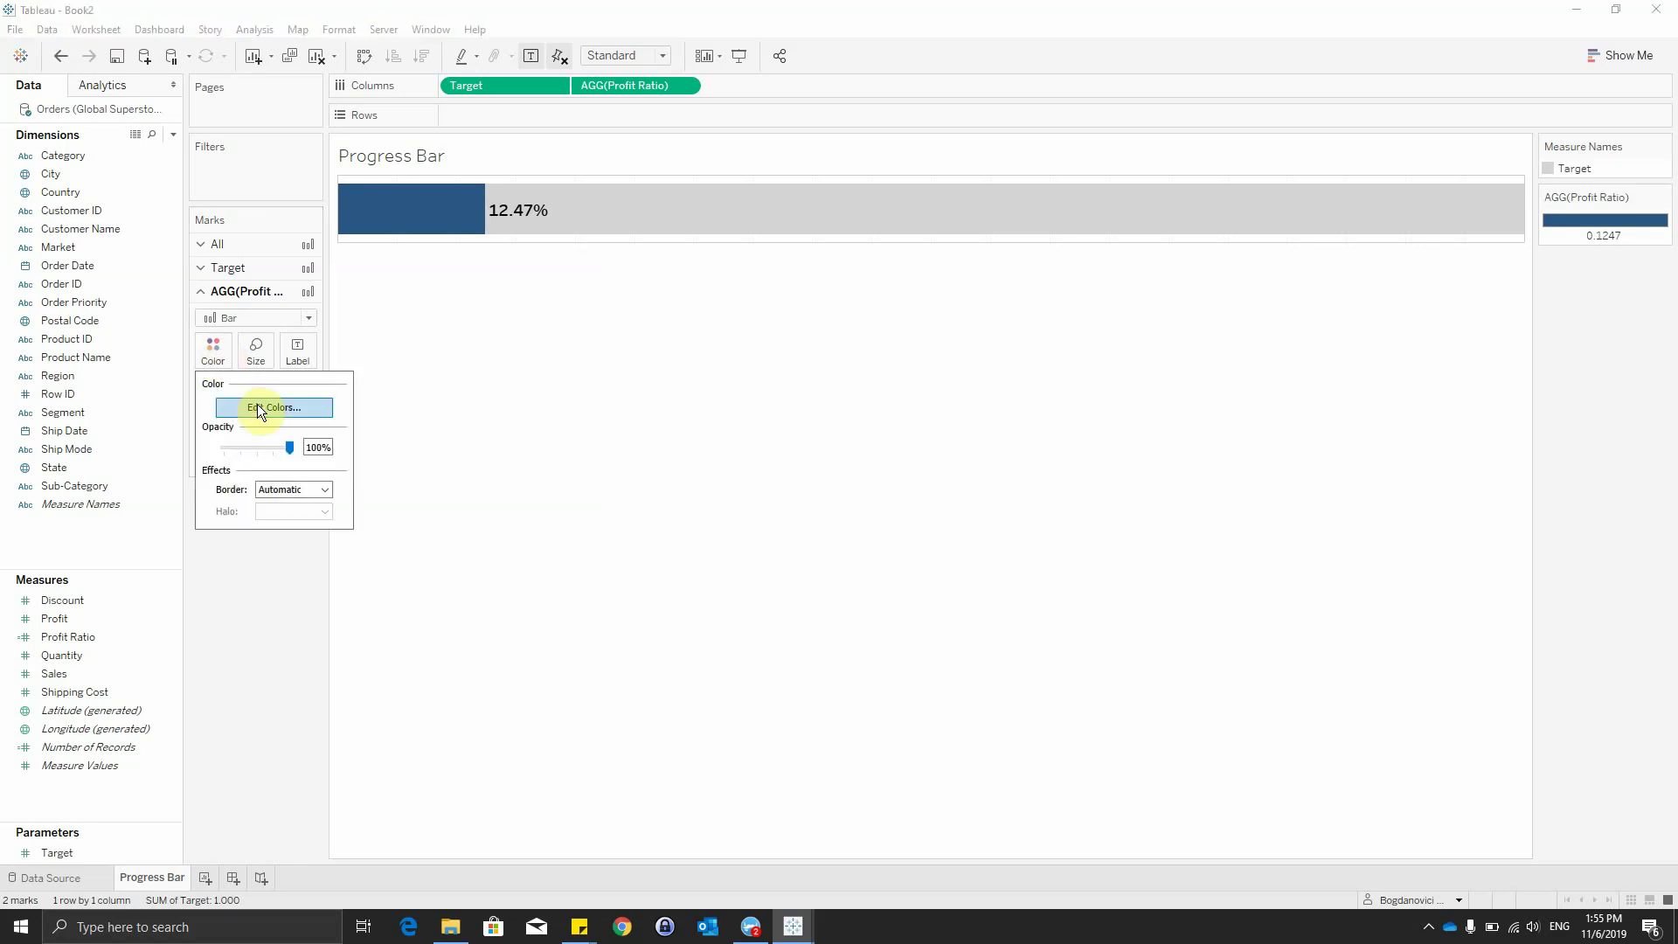
left_click(257, 406)
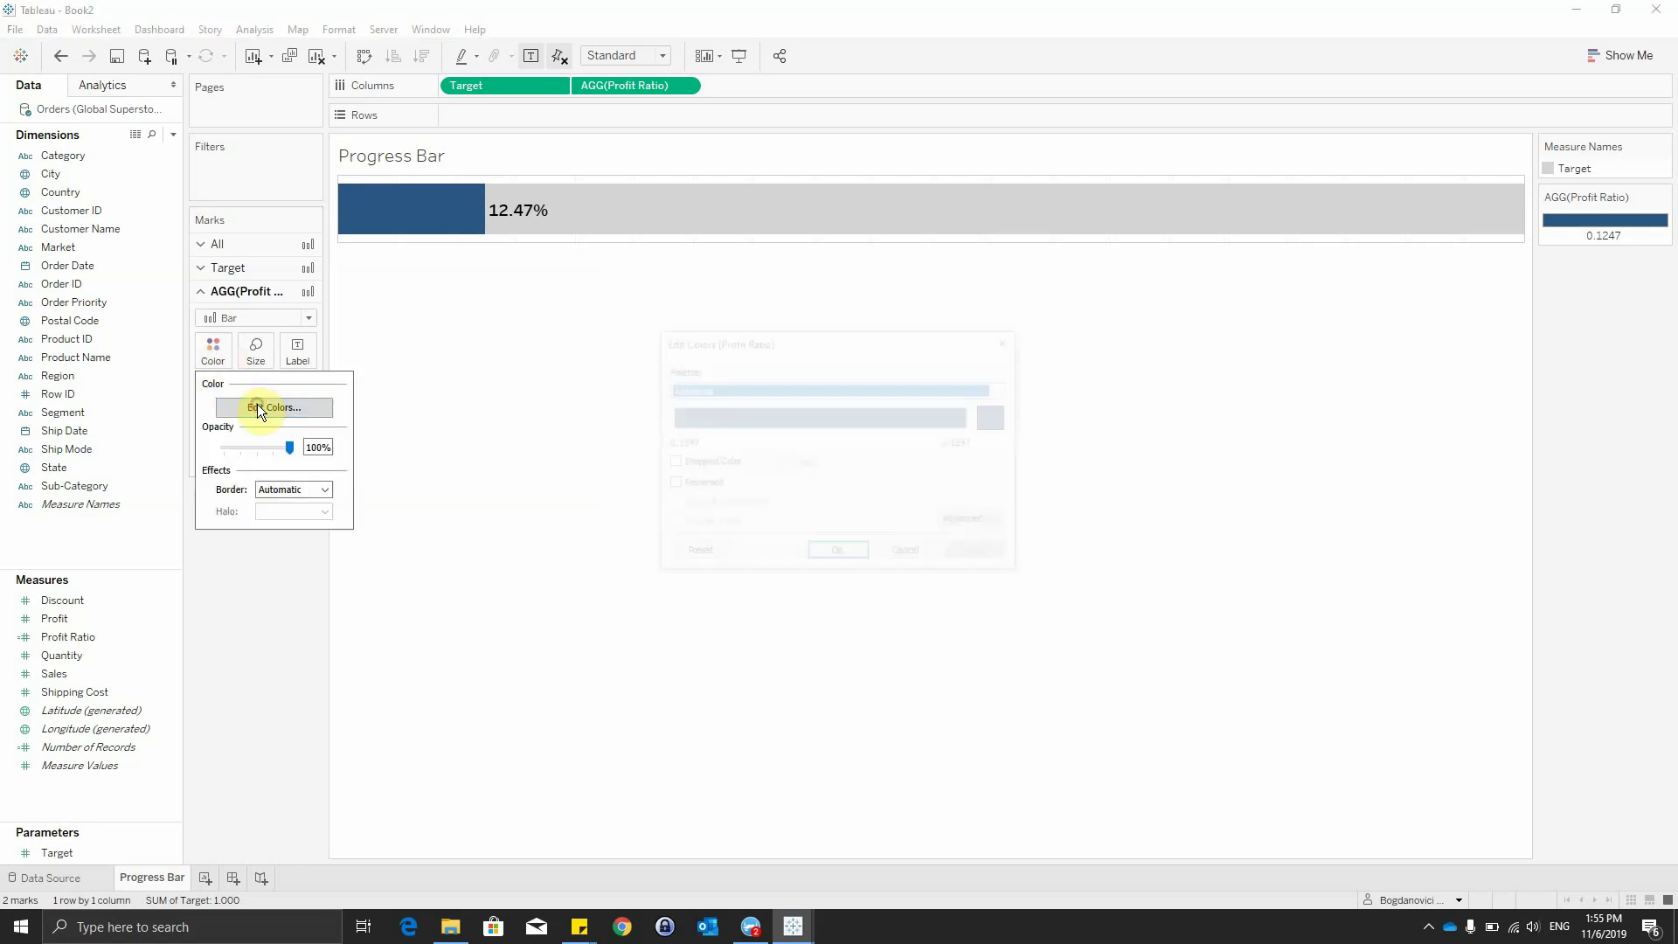
left_click(973, 522)
left_click(692, 553)
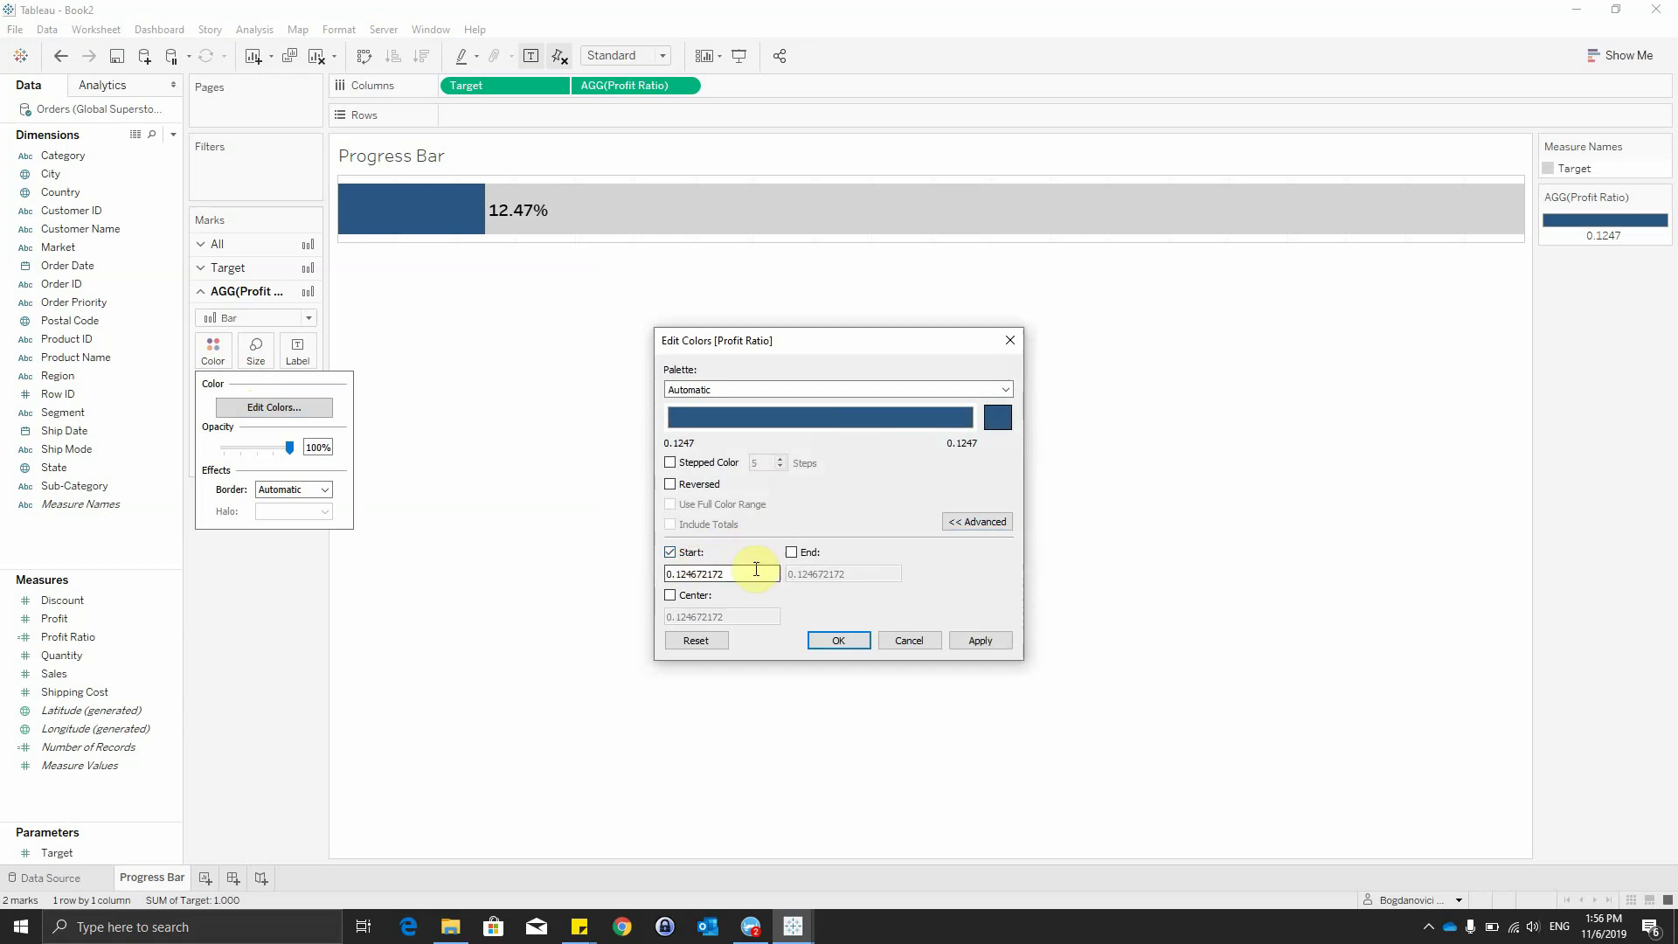
left_click_drag(756, 569, 615, 565)
key("BackSpace")
left_click(808, 550)
left_click_drag(894, 573, 745, 572)
type("0")
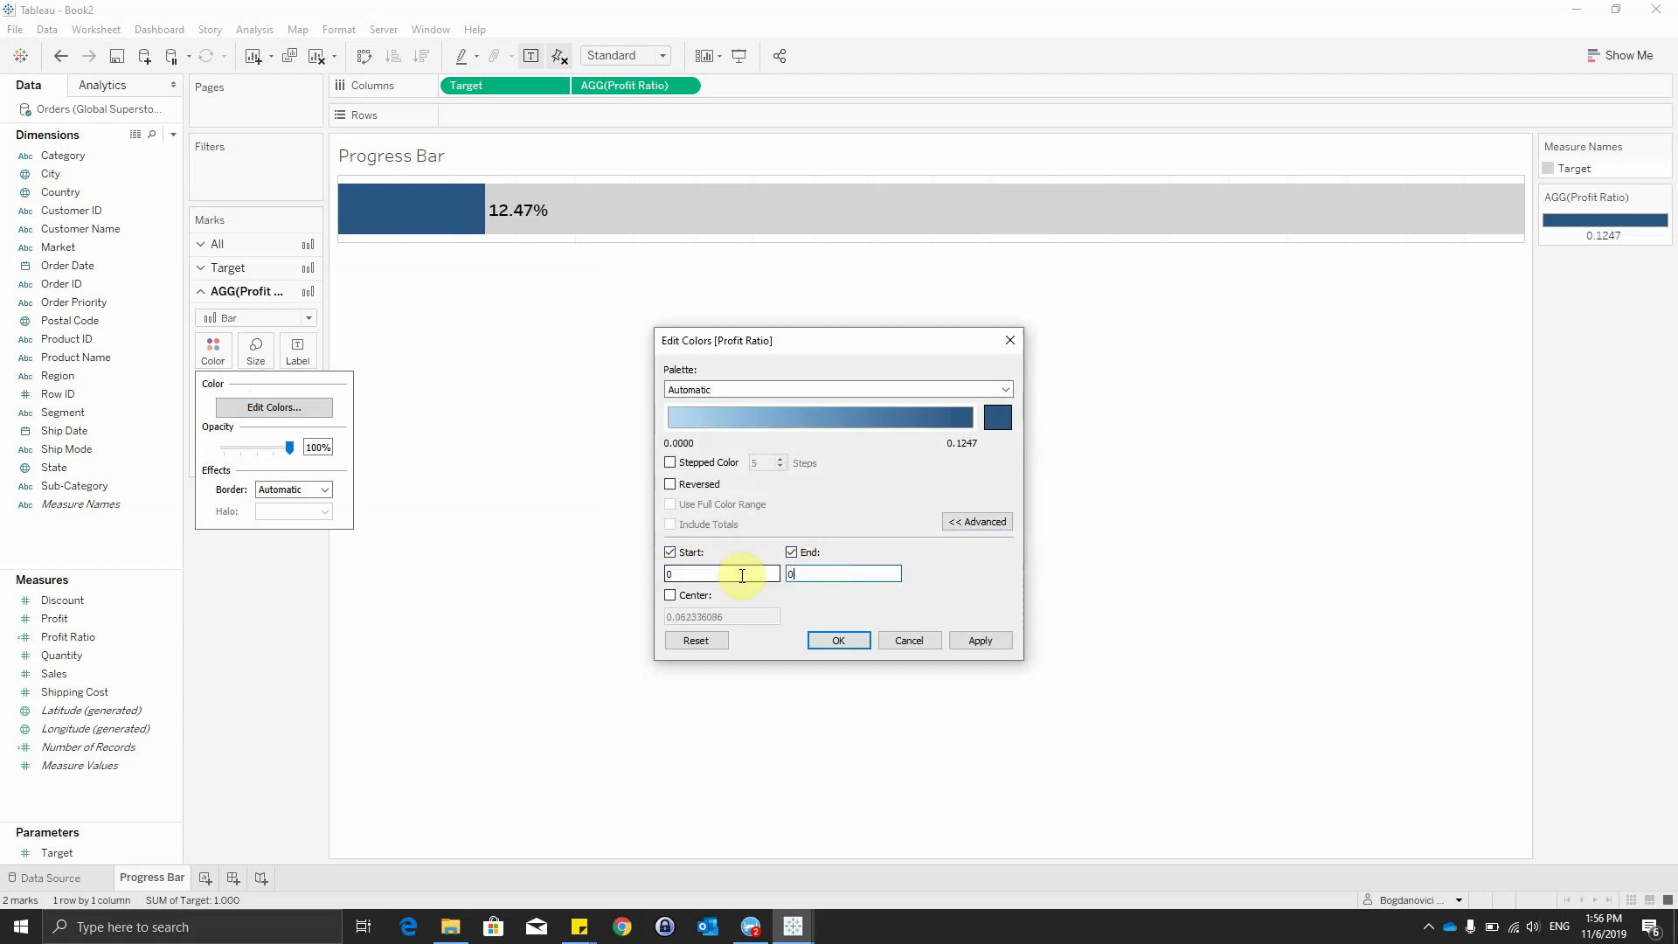
type(".2")
left_click(853, 642)
Switch the Profit Ratio colour scale to the Green palette.
left_click(211, 362)
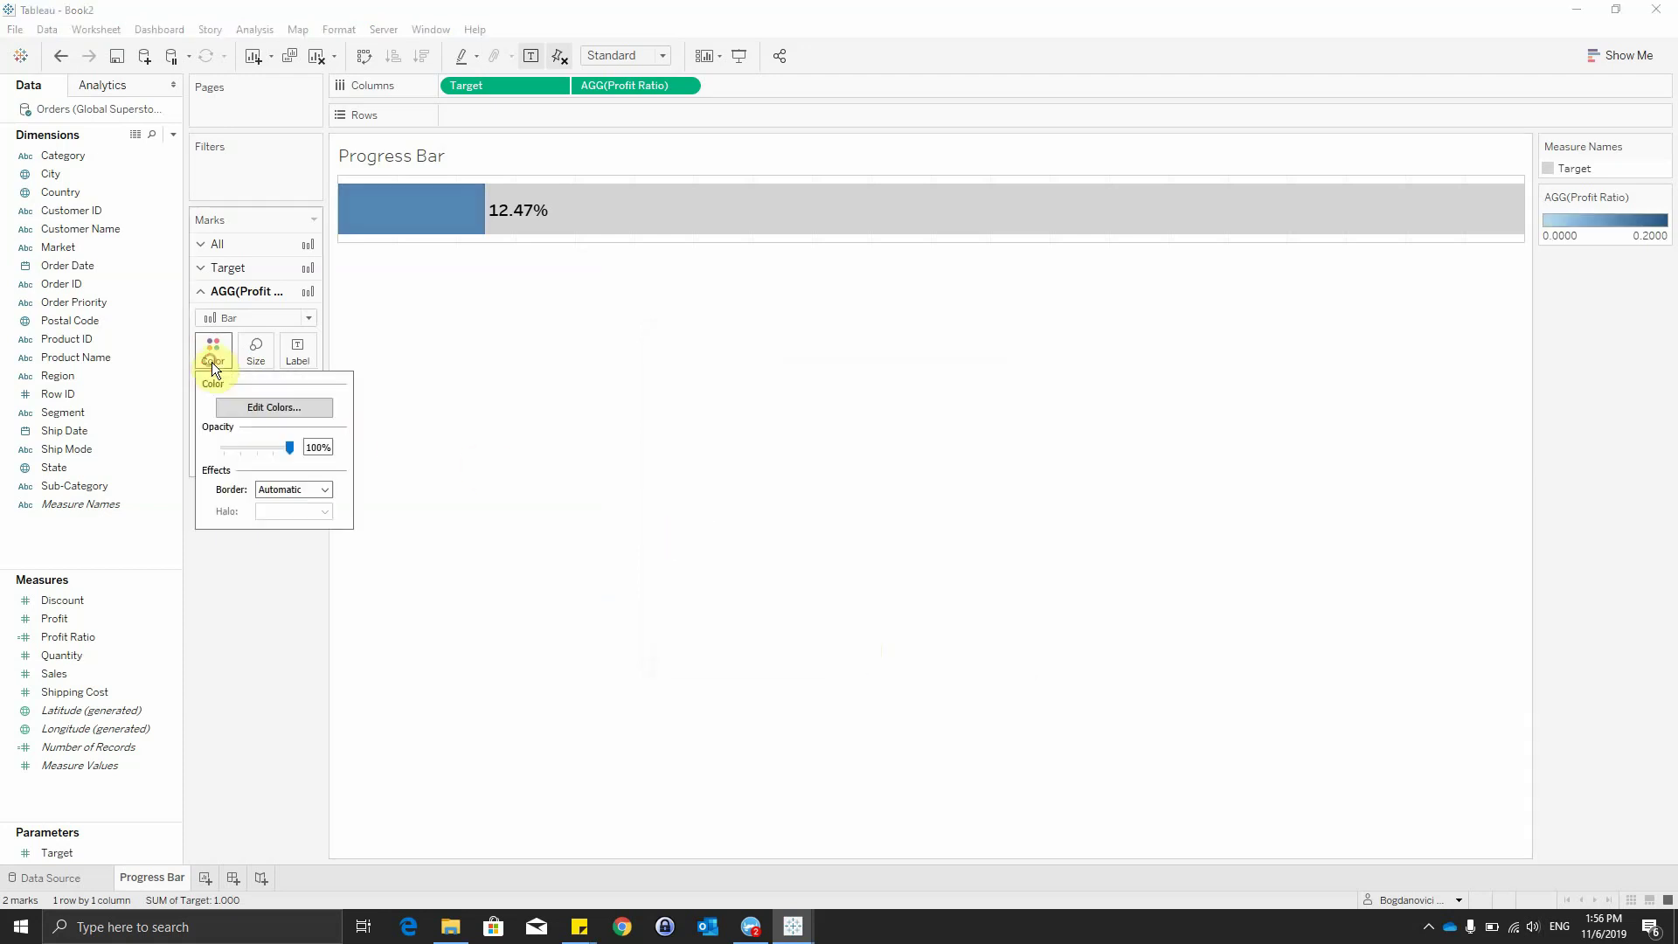
left_click(243, 406)
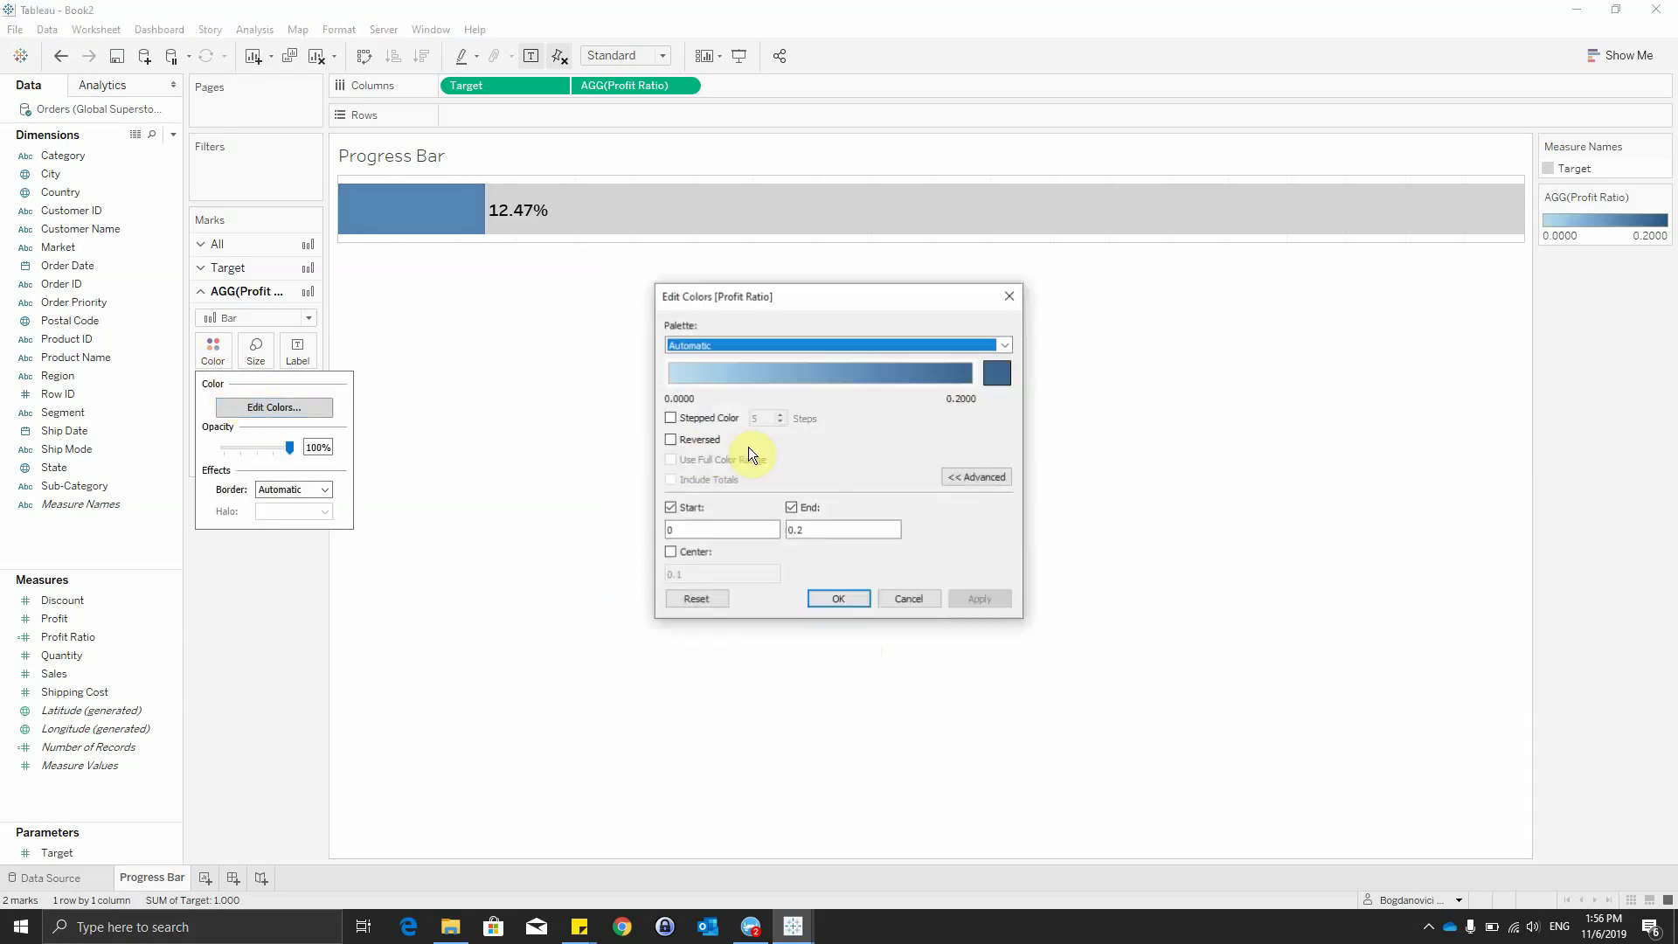
left_click(726, 343)
left_click(717, 399)
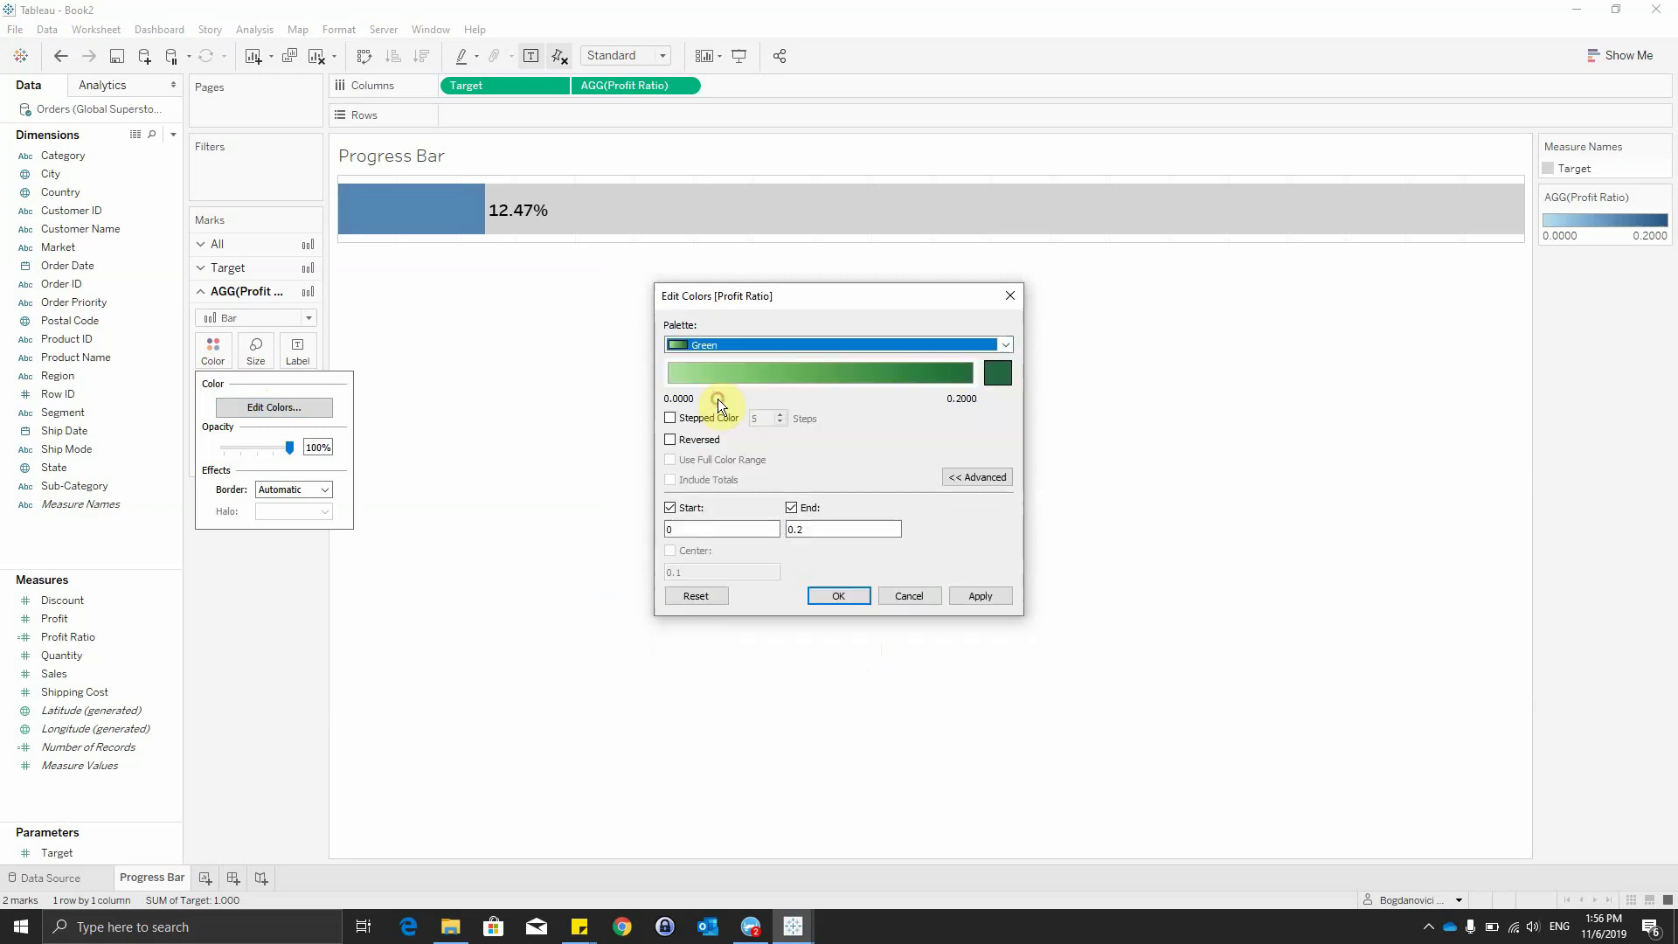
left_click(838, 595)
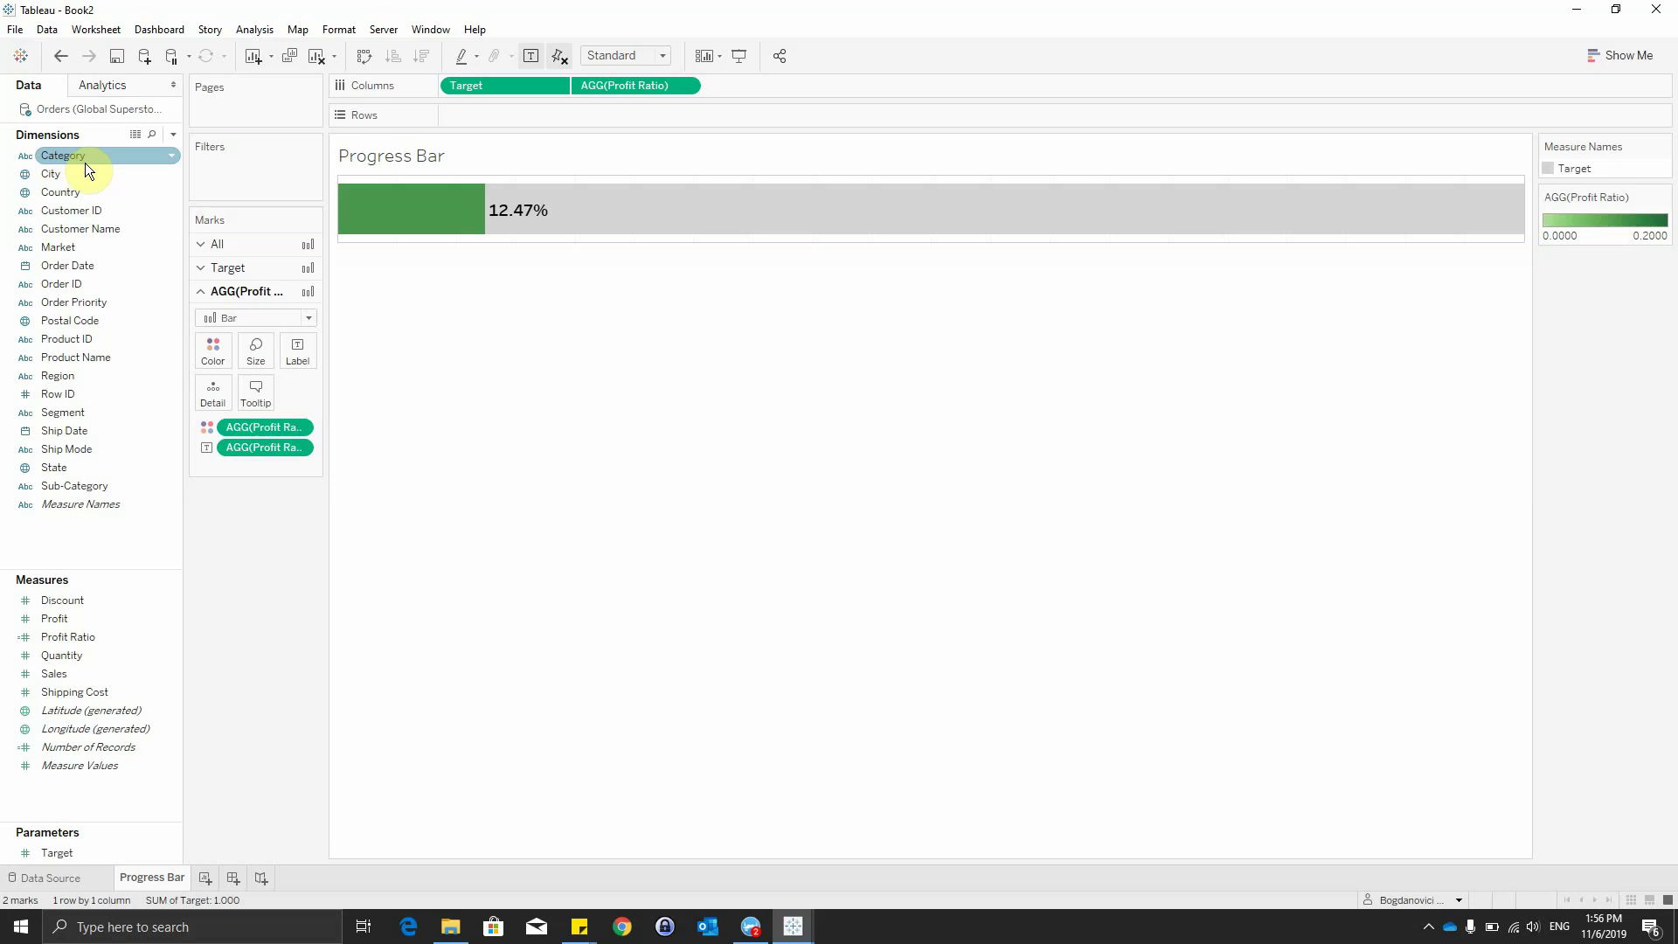
Add Category to Rows, giving Furniture, Office Supplies and Technology bars.
left_click_drag(56, 153, 470, 108)
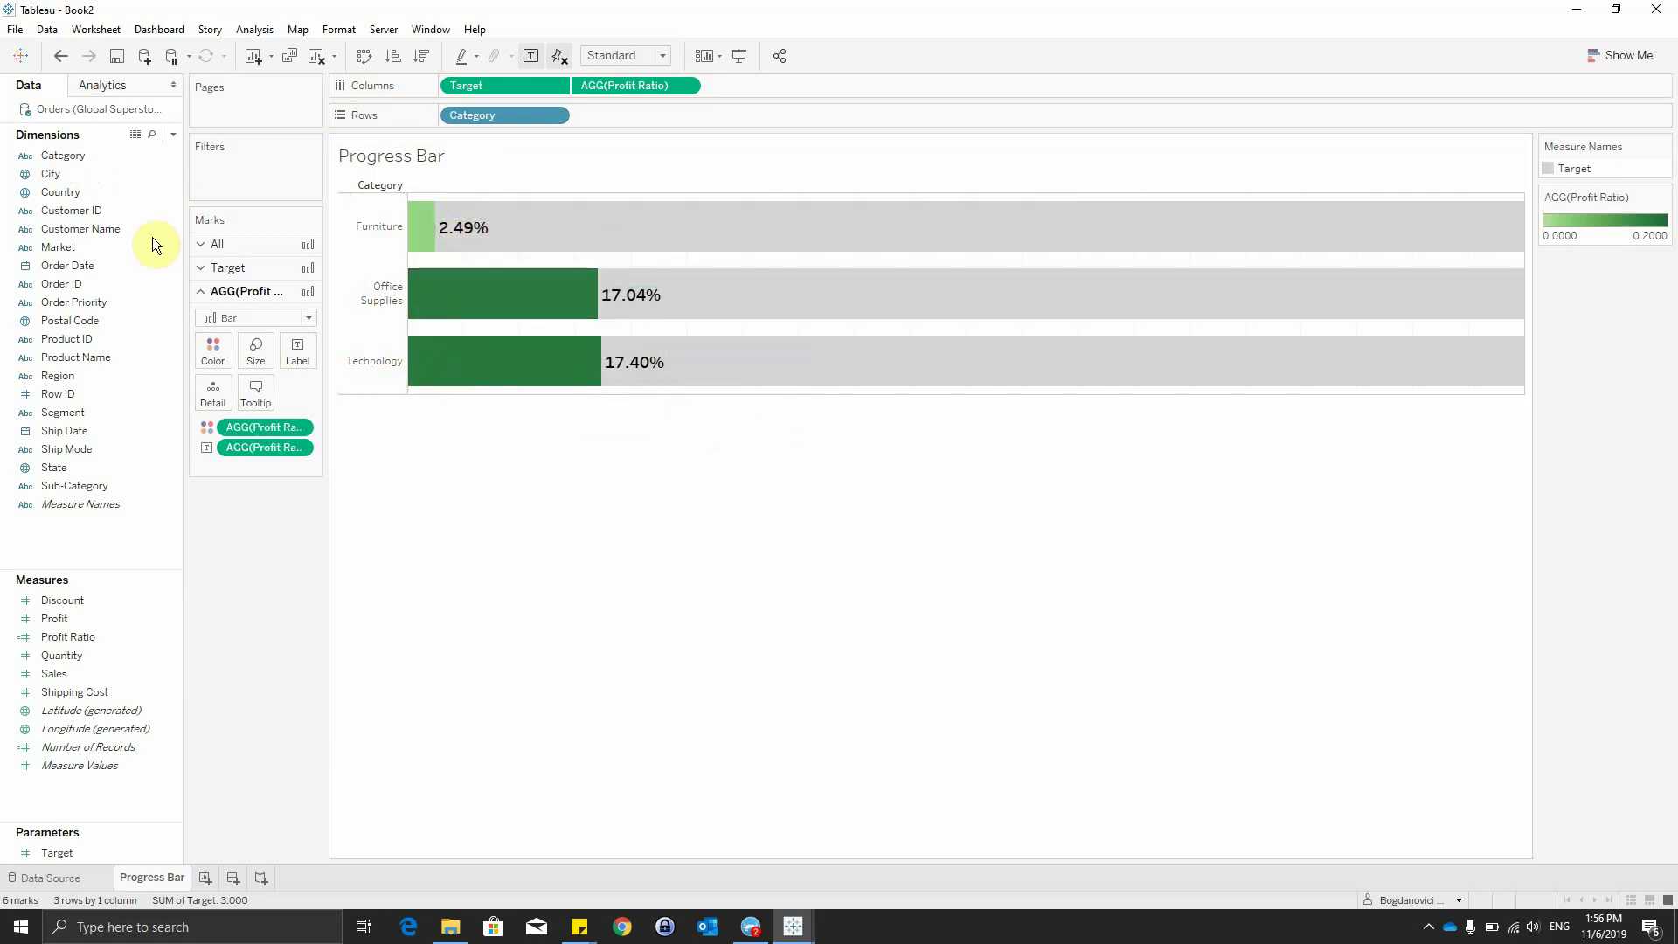
Set the row and column divider pane borders to None.
left_click(339, 32)
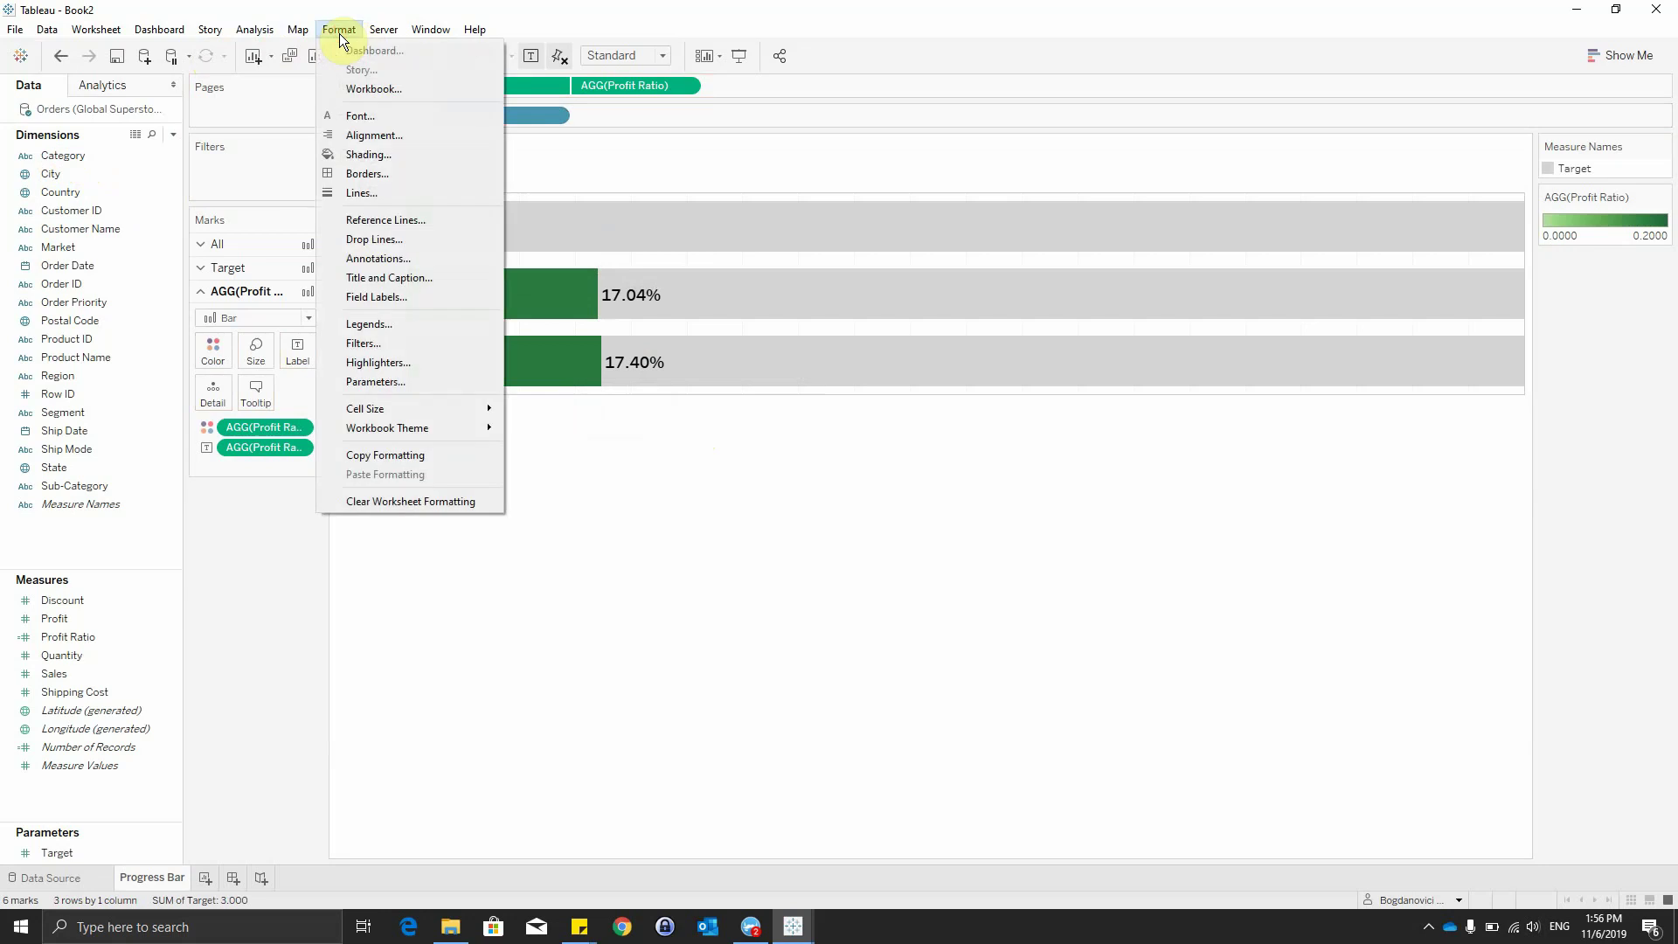
left_click(376, 173)
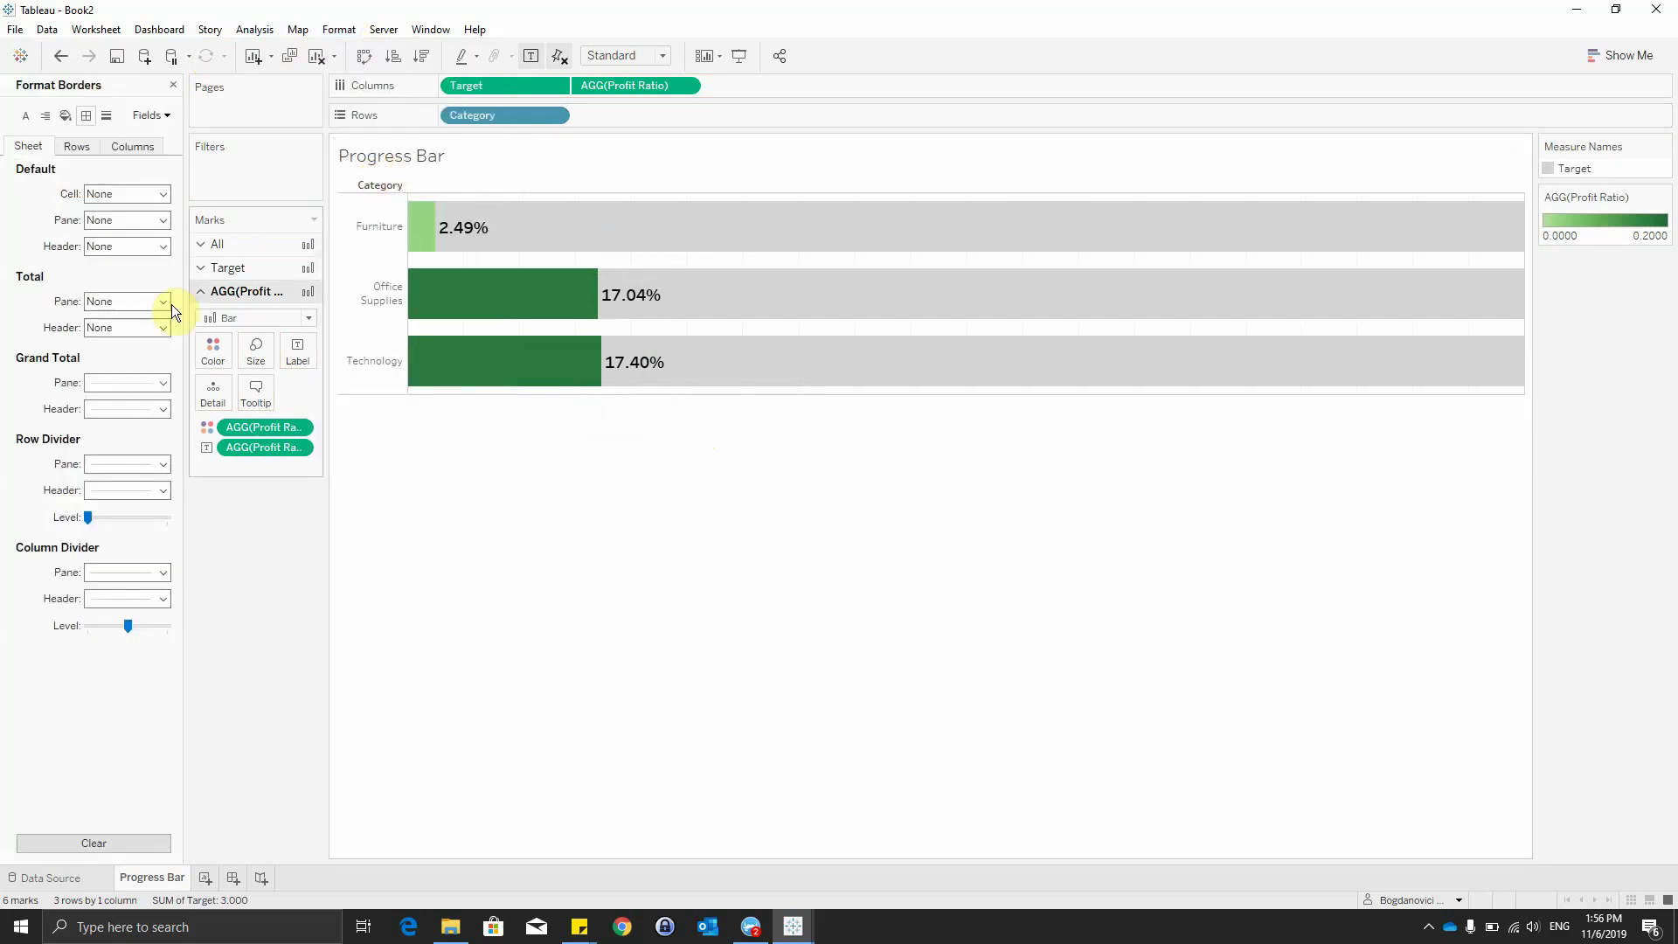
left_click(131, 464)
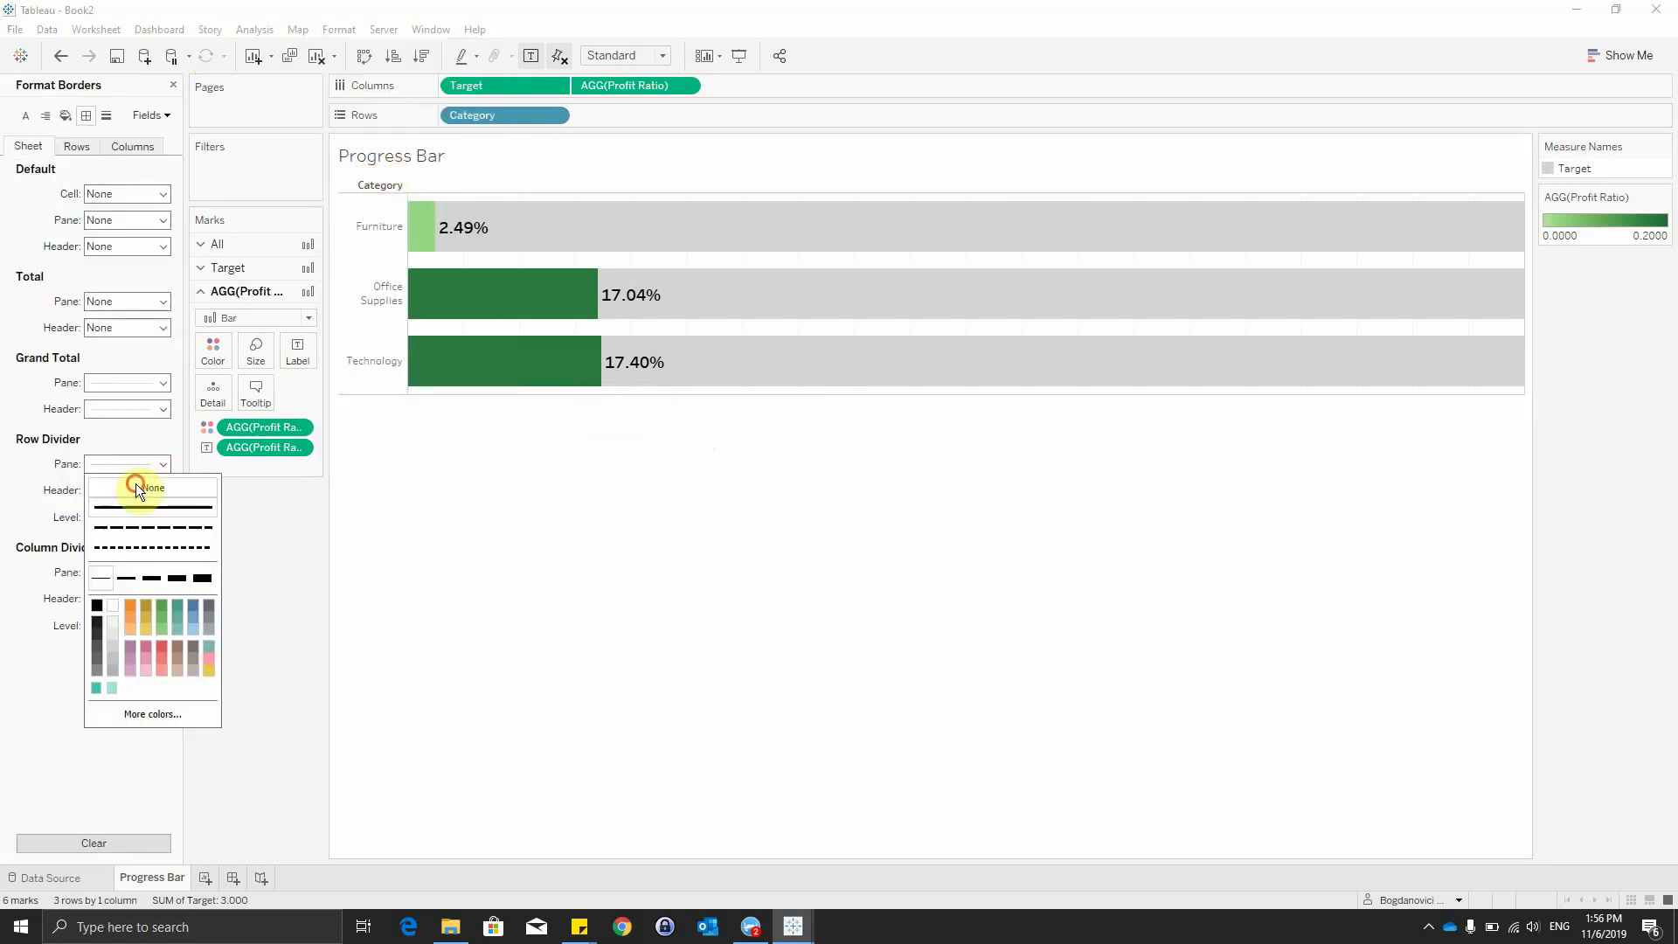
left_click(46, 553)
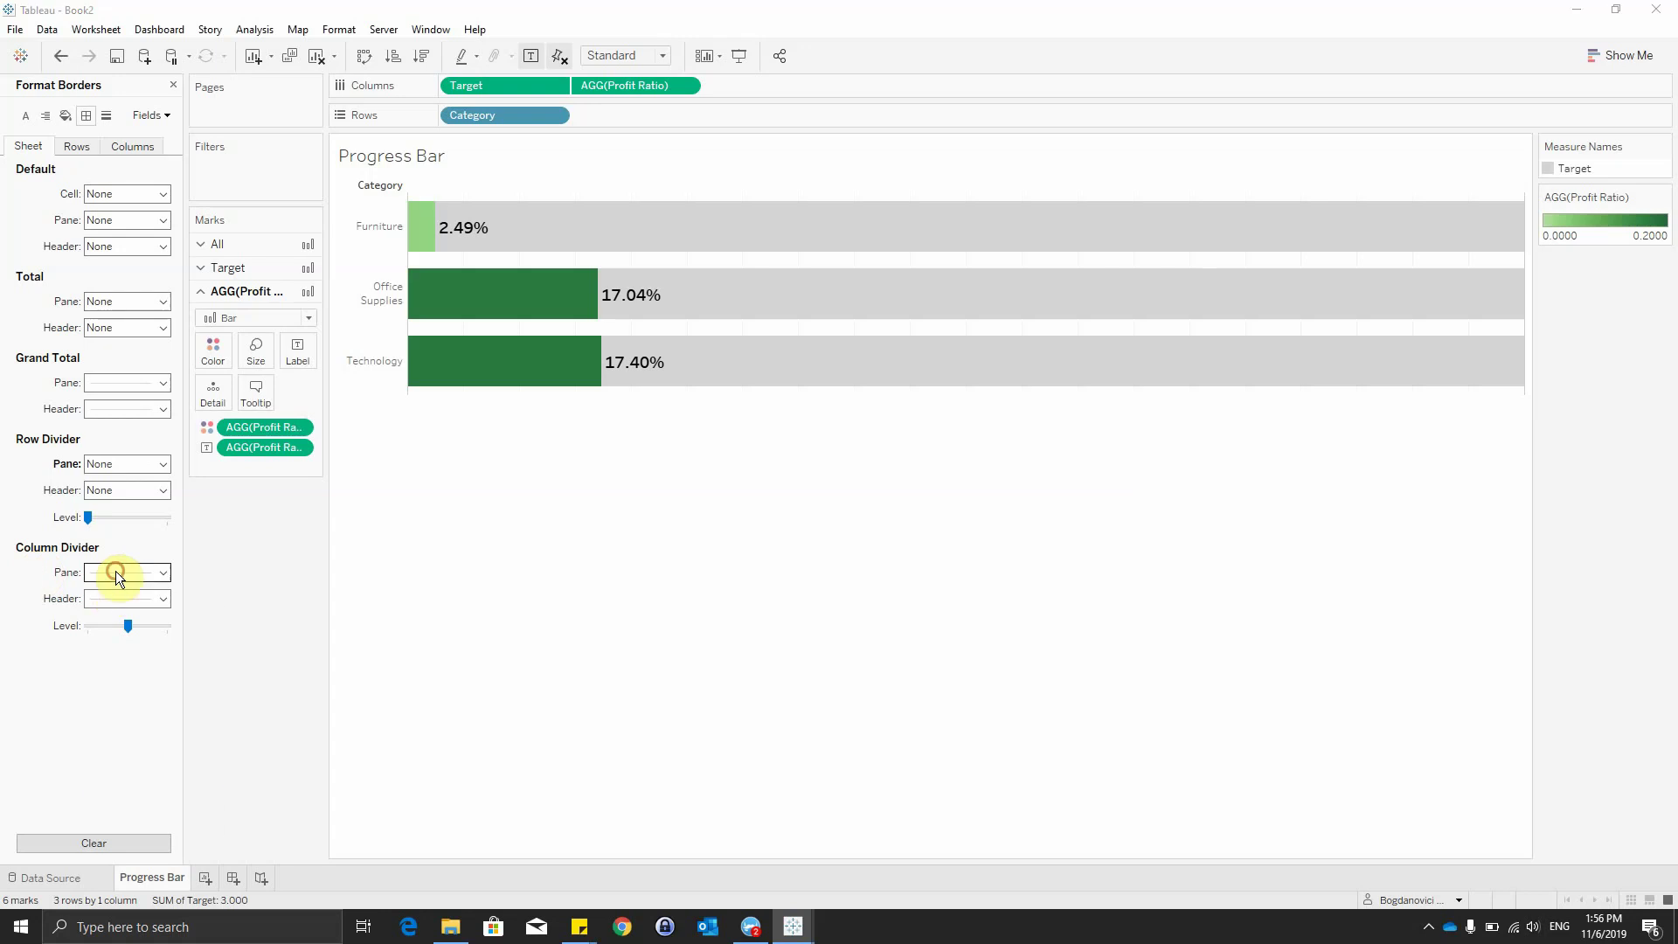
left_click(122, 572)
left_click(127, 594)
Set grid lines and zero lines to None, then close the formatting pane.
left_click(112, 117)
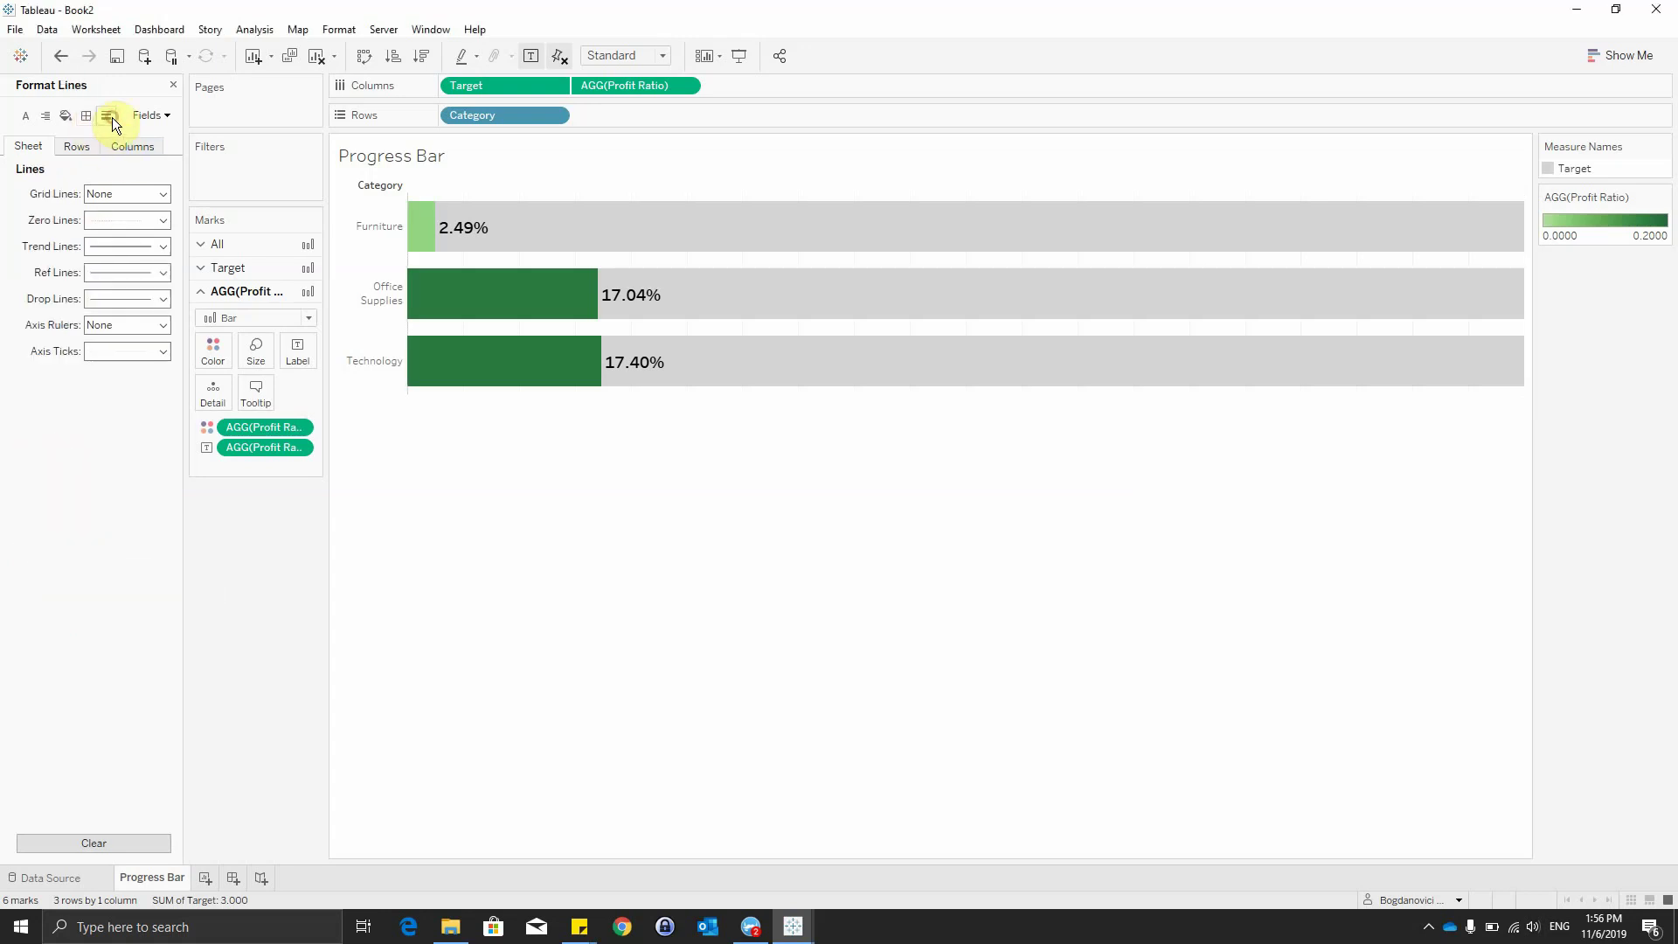
left_click(117, 195)
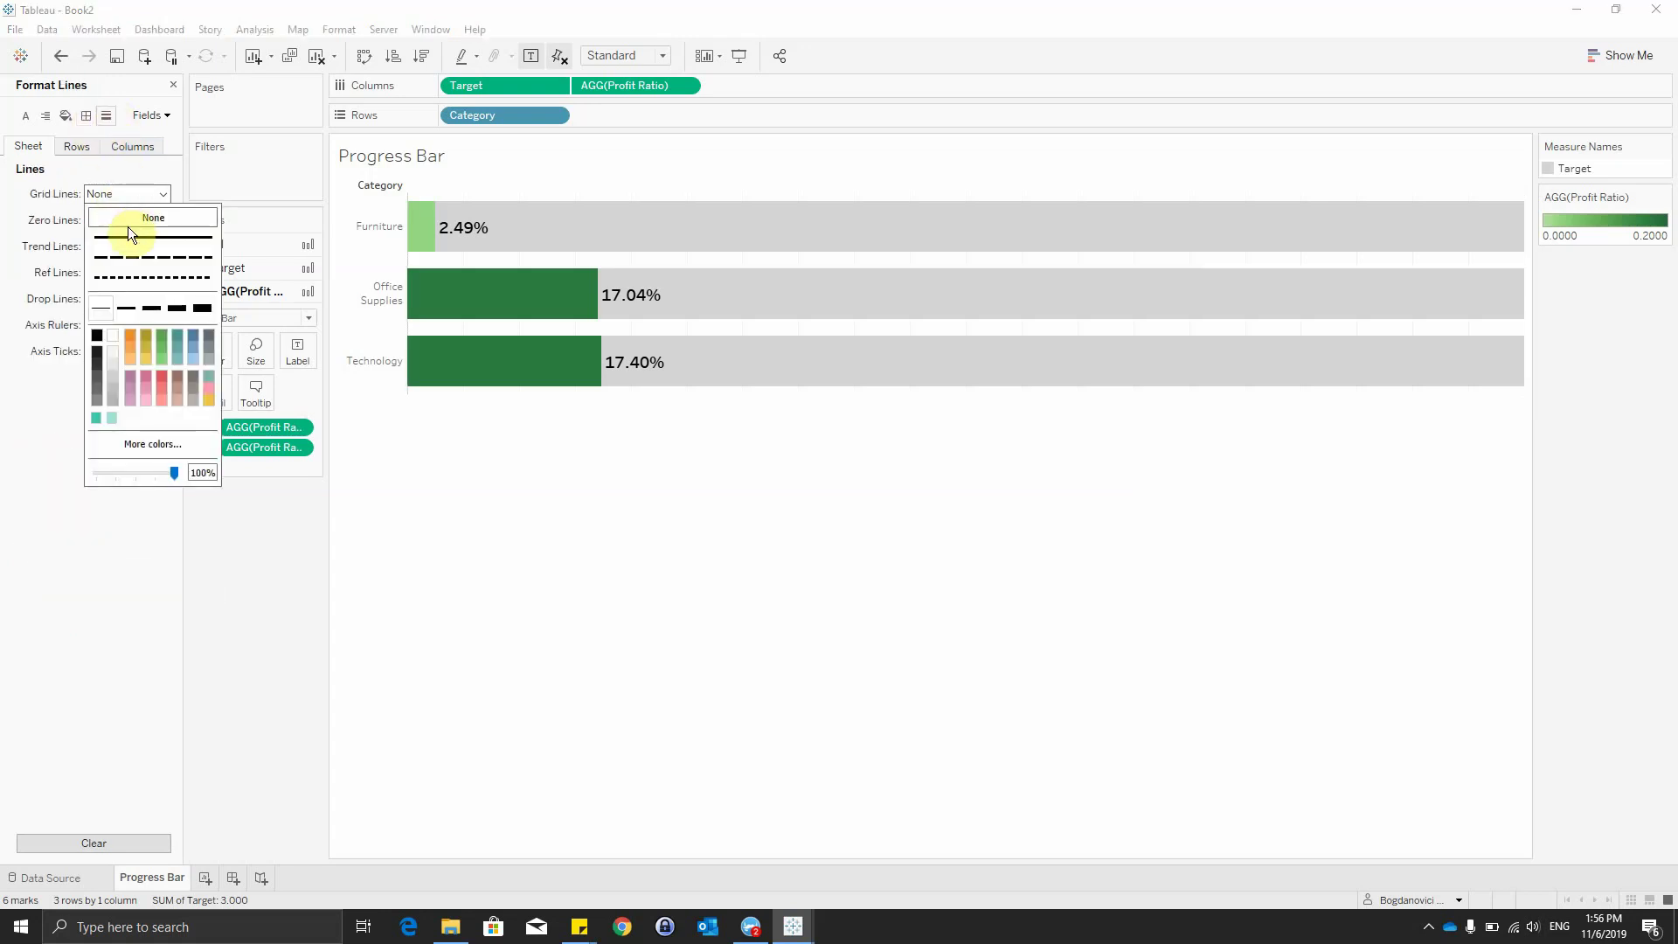
left_click(116, 218)
left_click(115, 218)
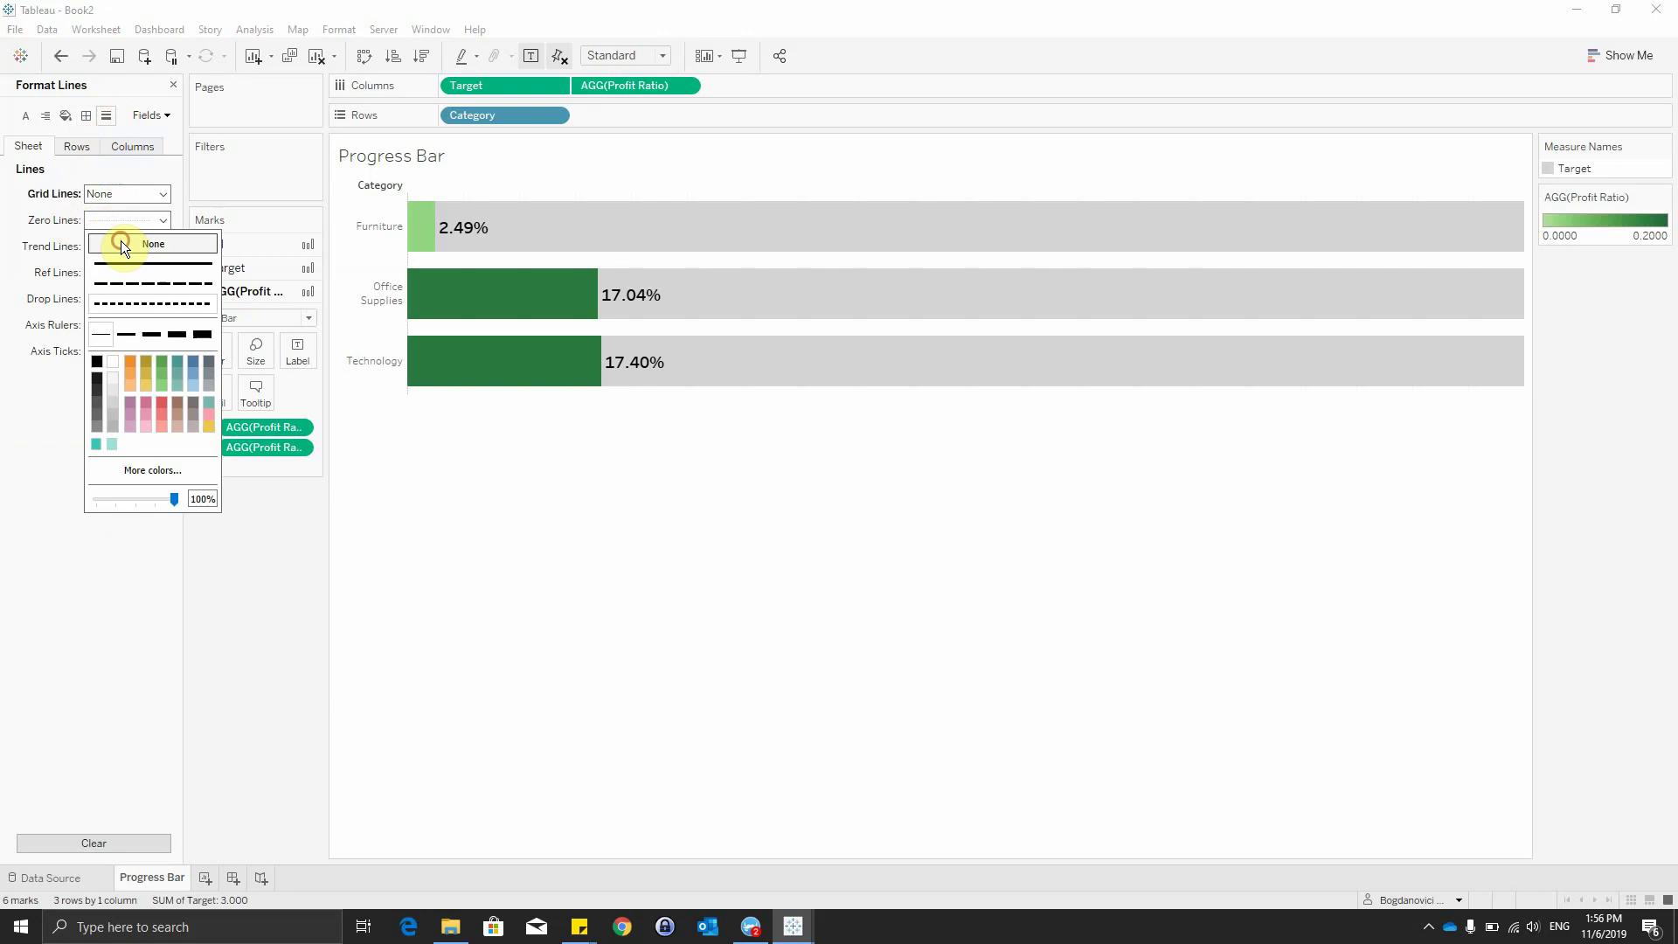
left_click(121, 238)
left_click(594, 453)
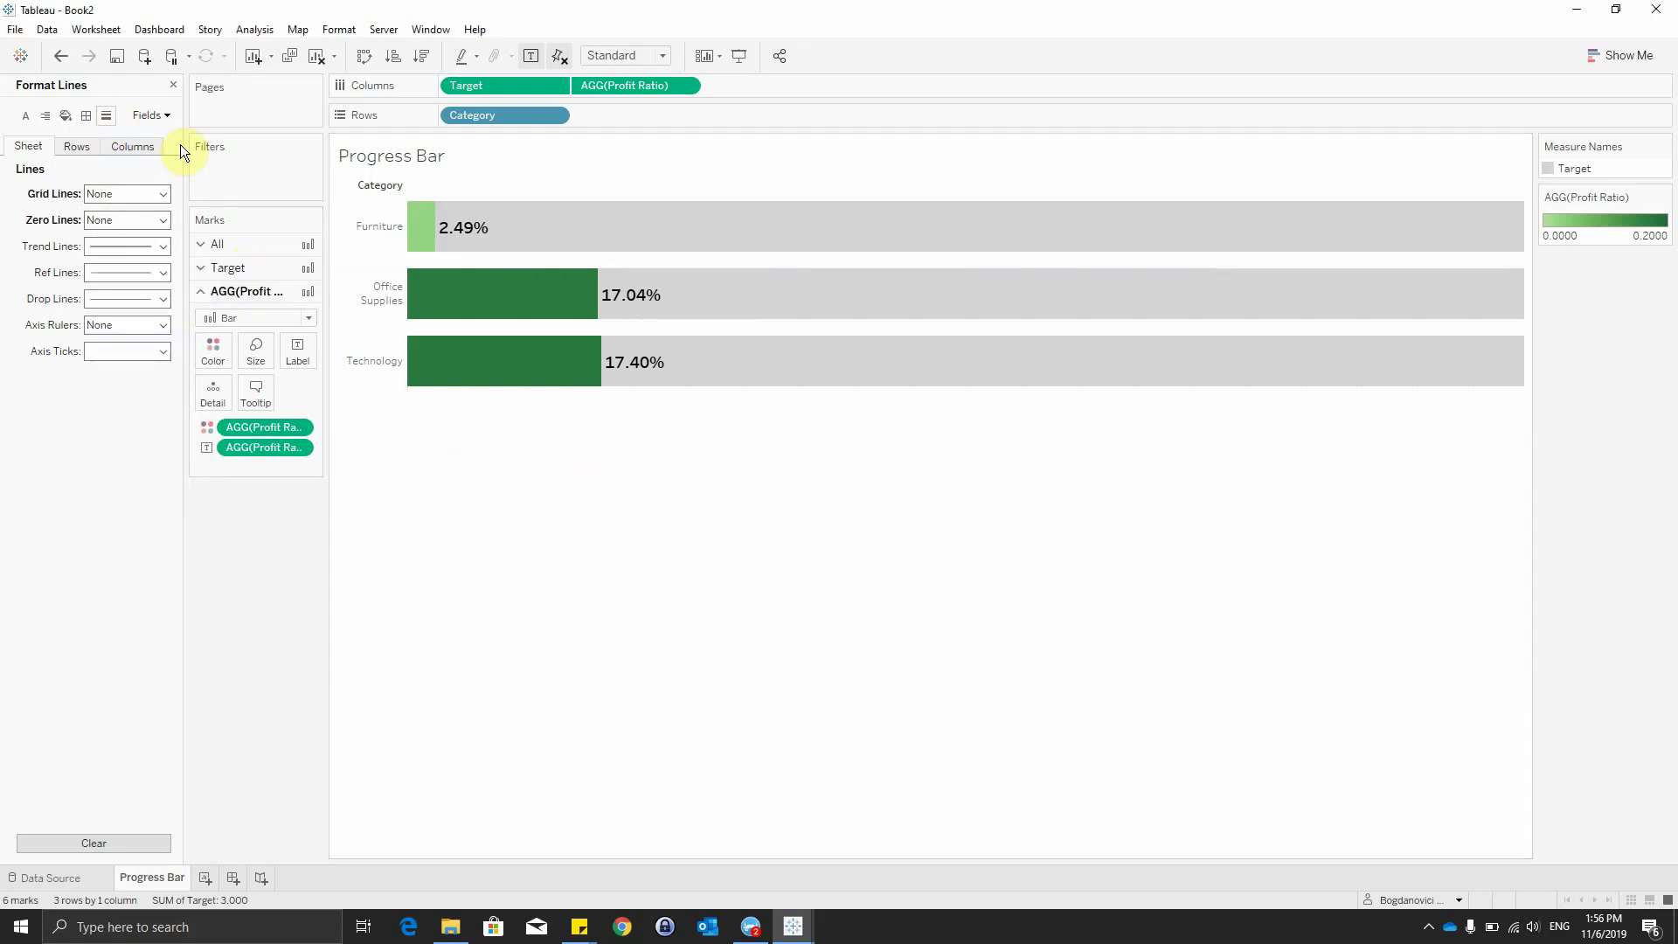
left_click(174, 83)
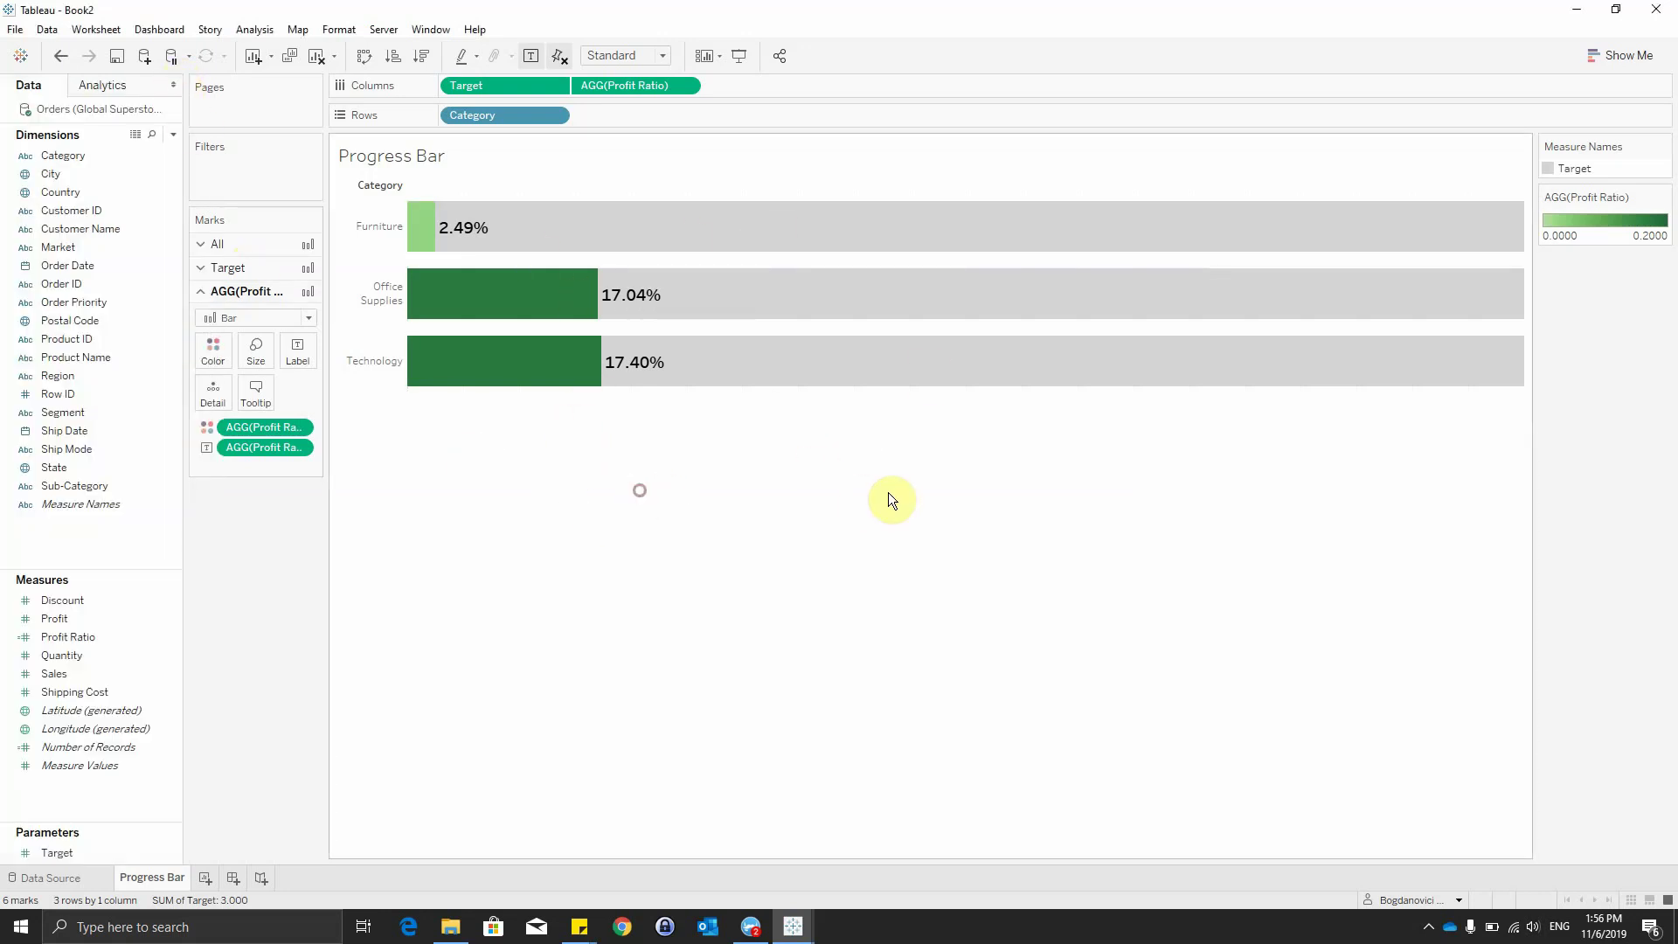